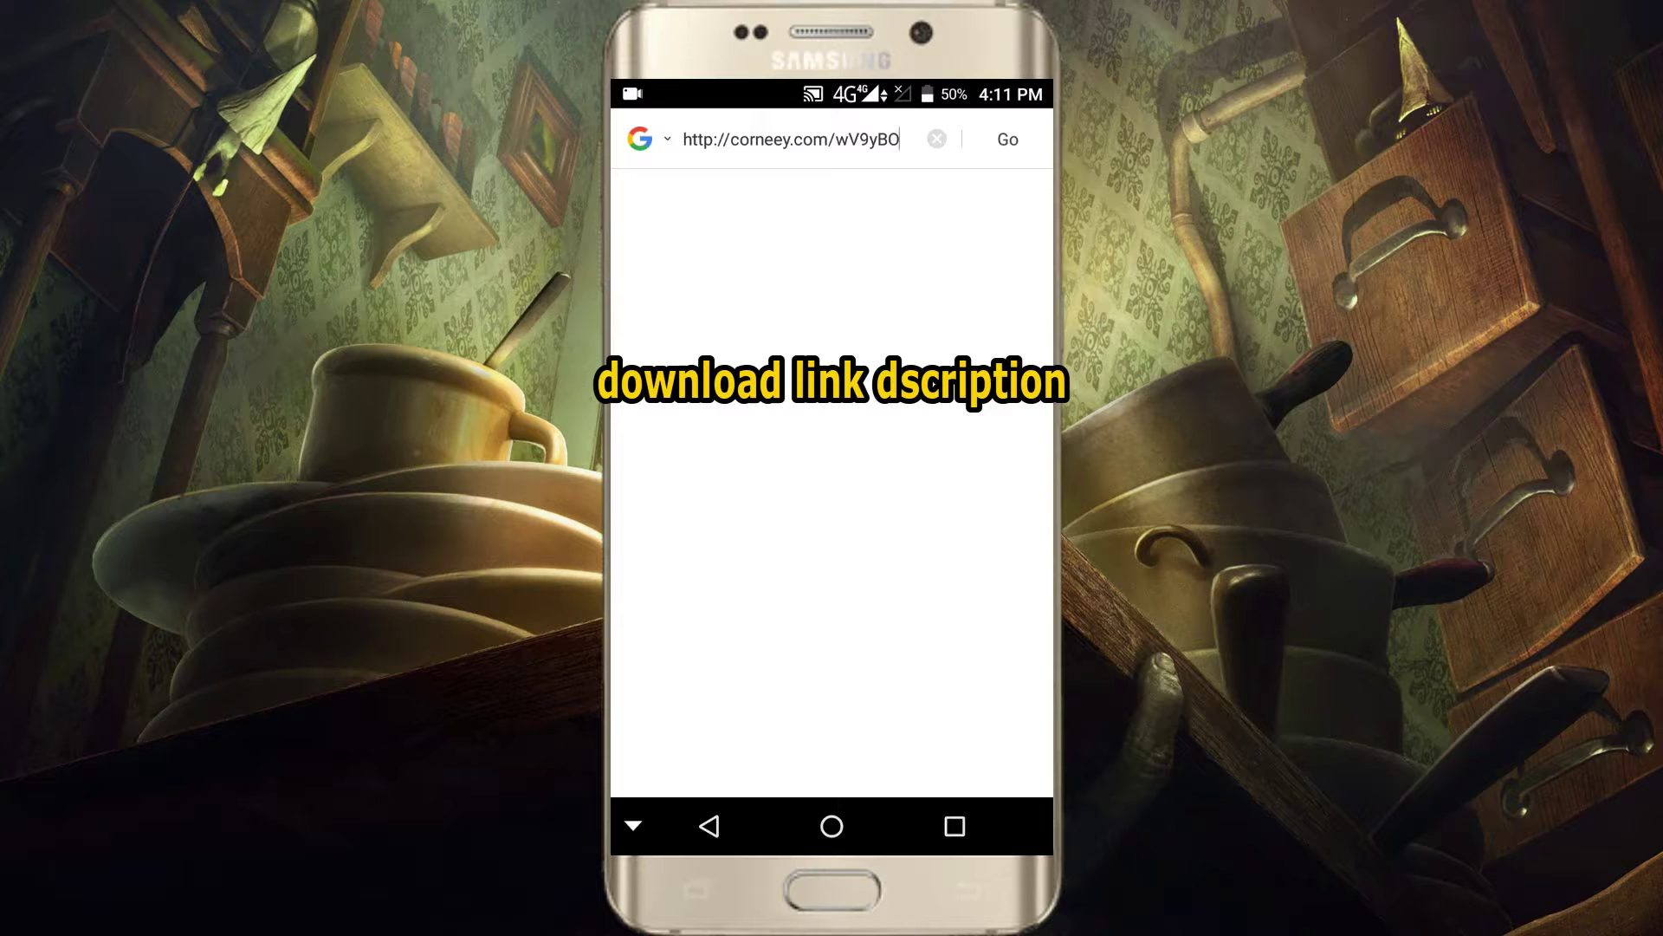
key(Return)
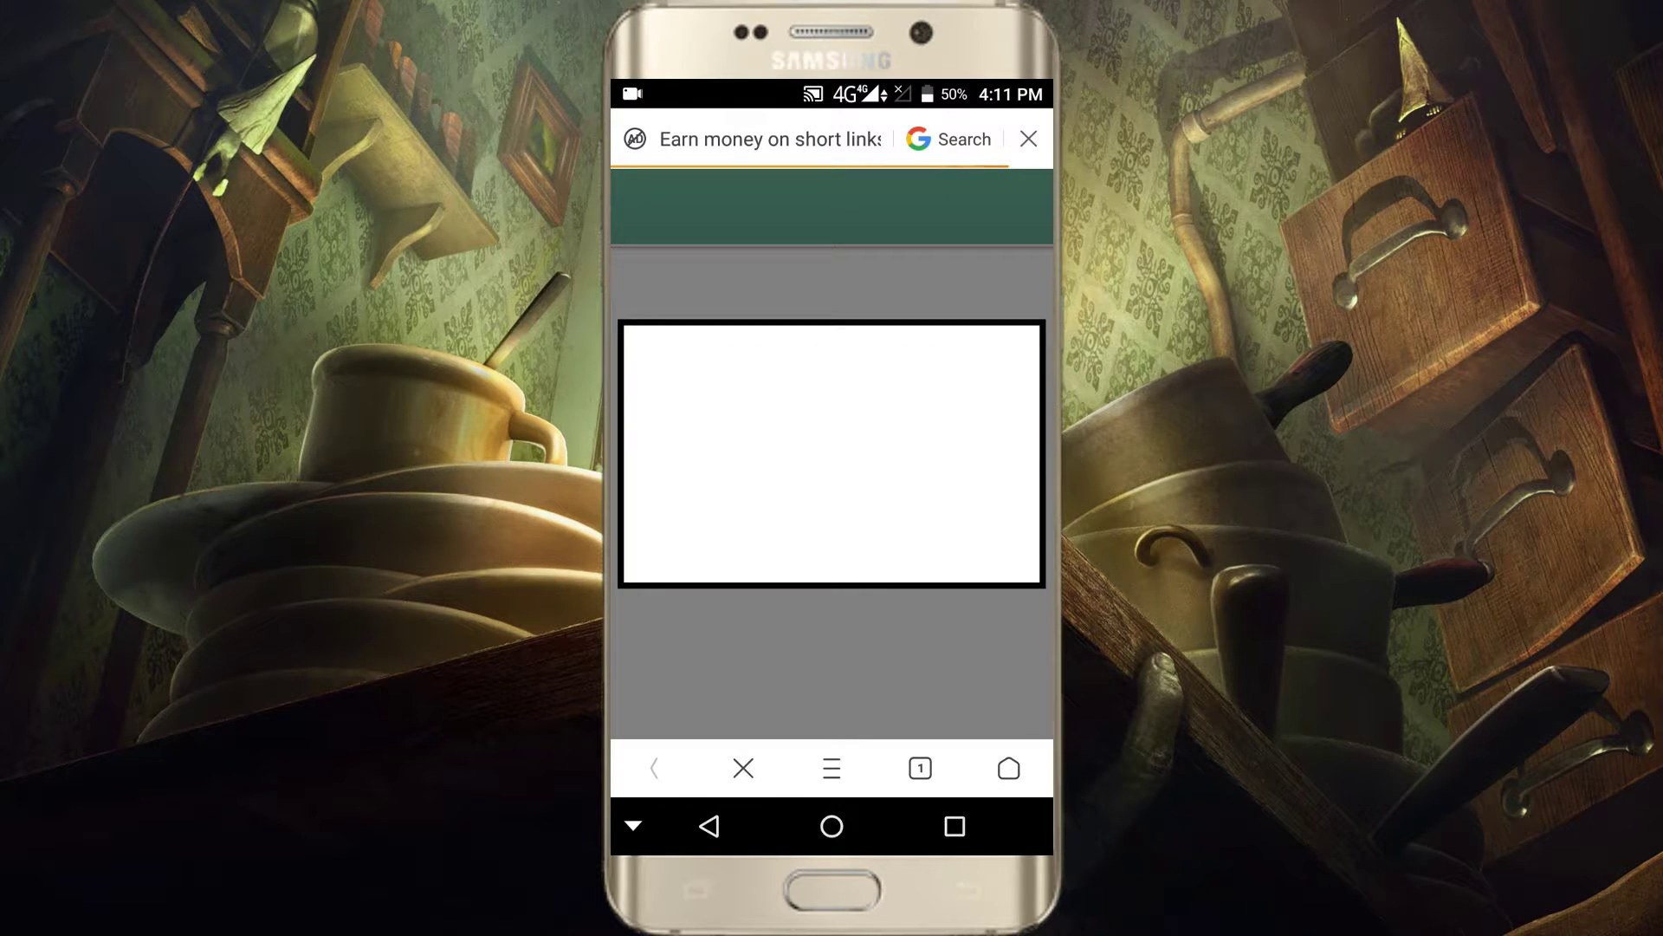
click(856, 531)
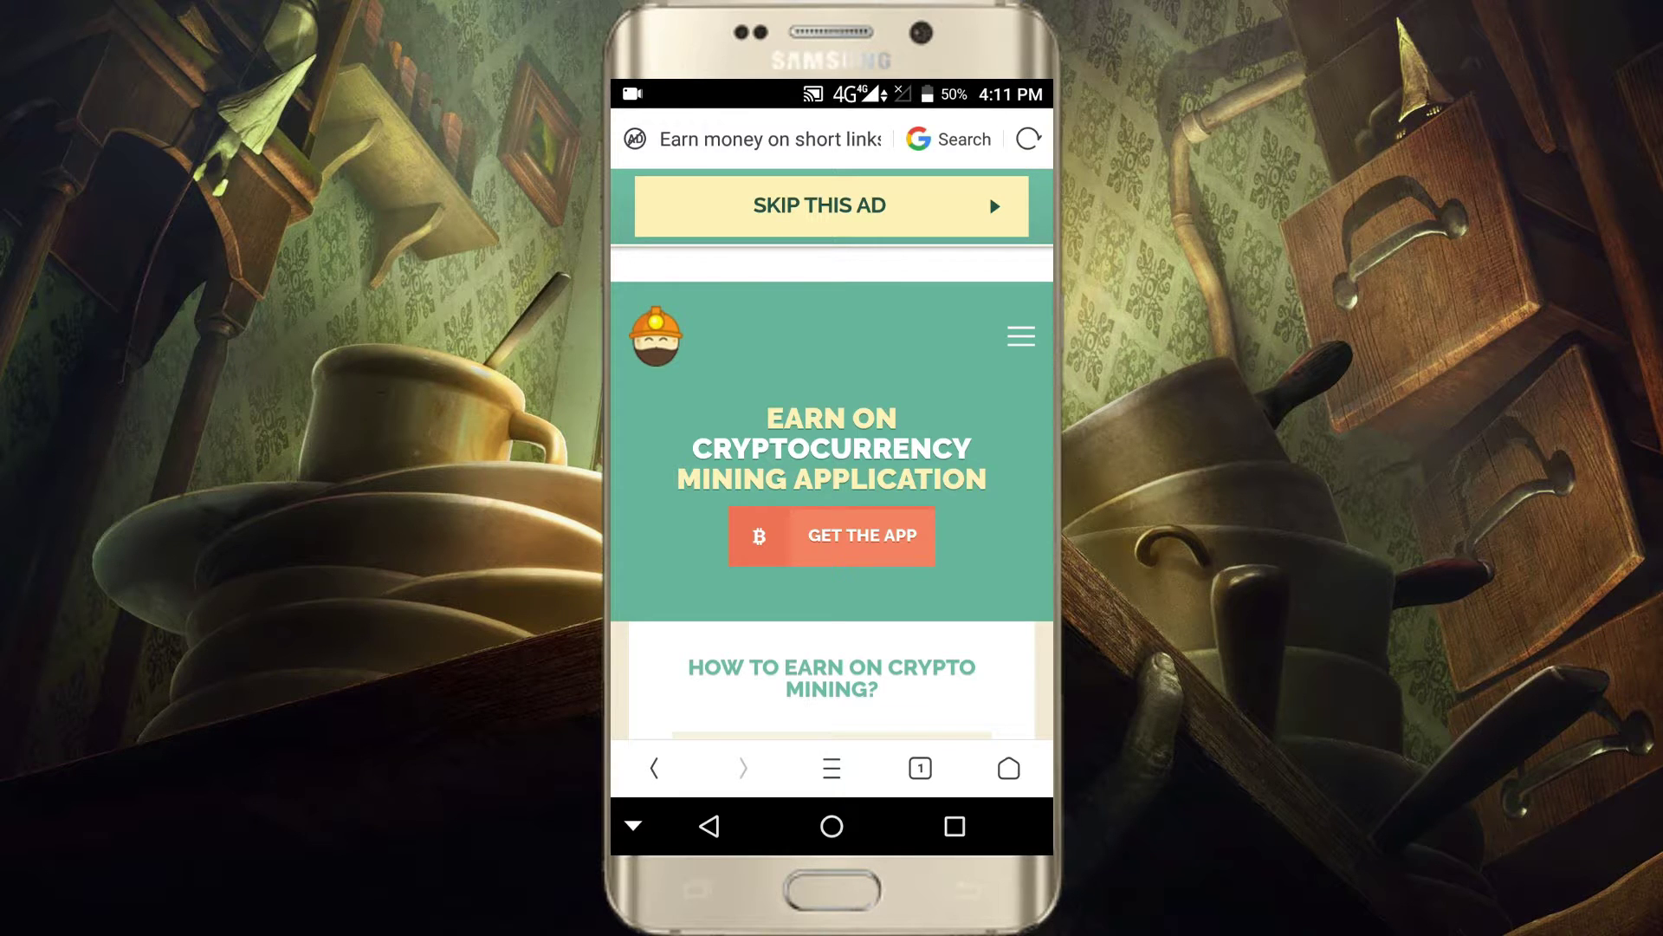
click(900, 204)
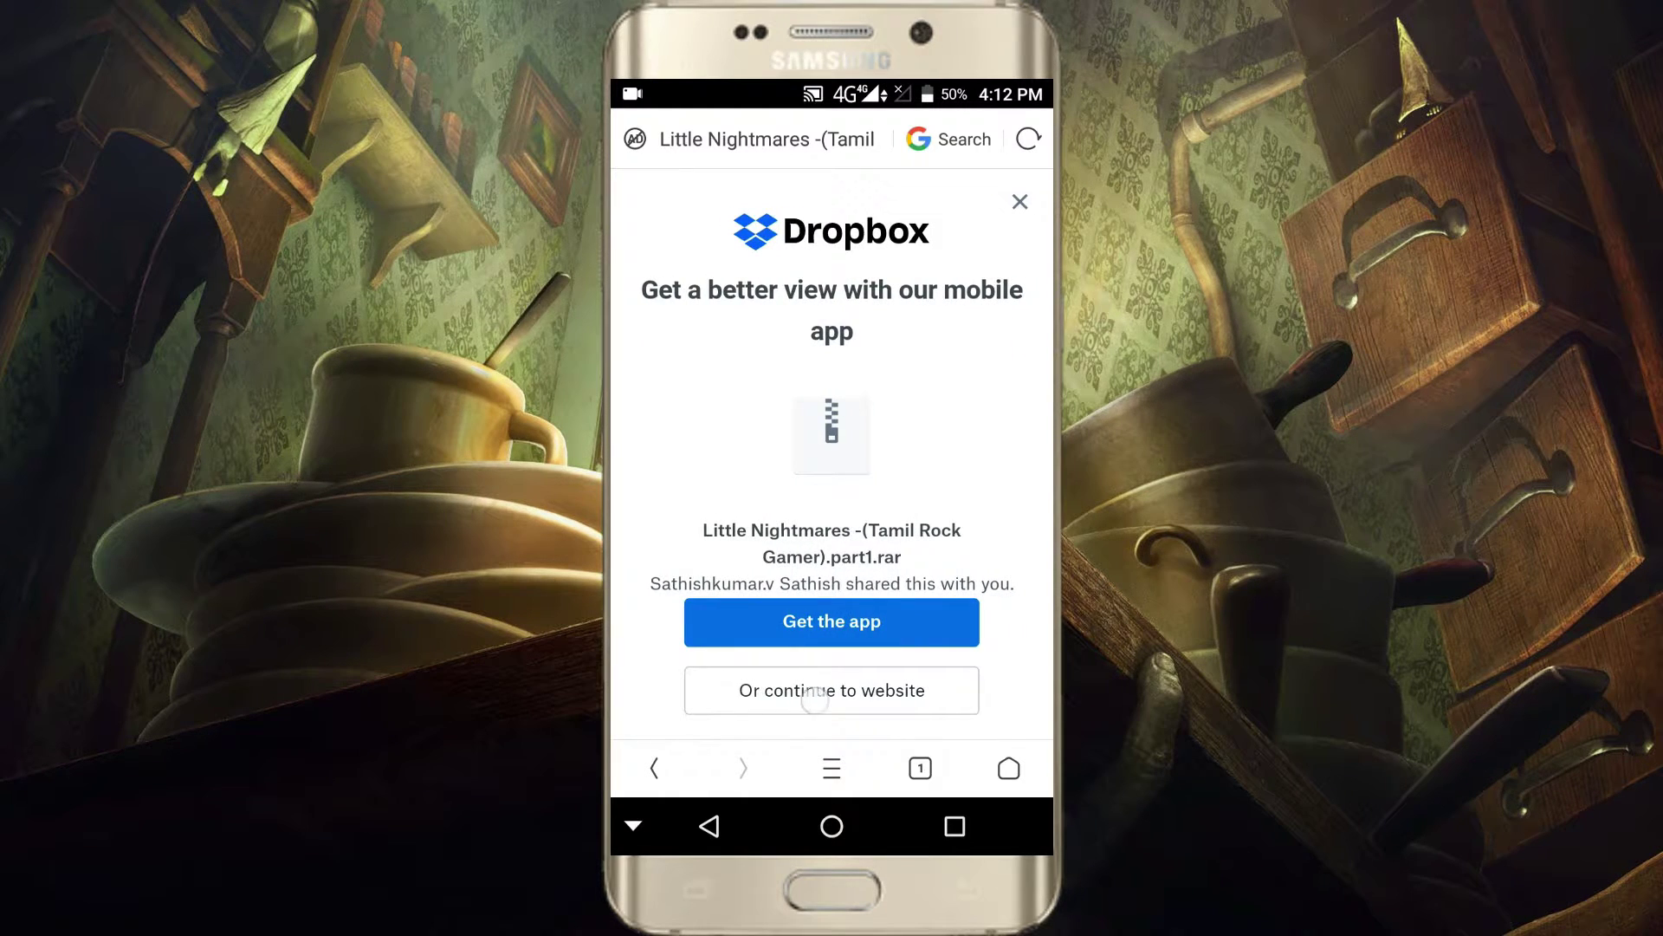
click(862, 689)
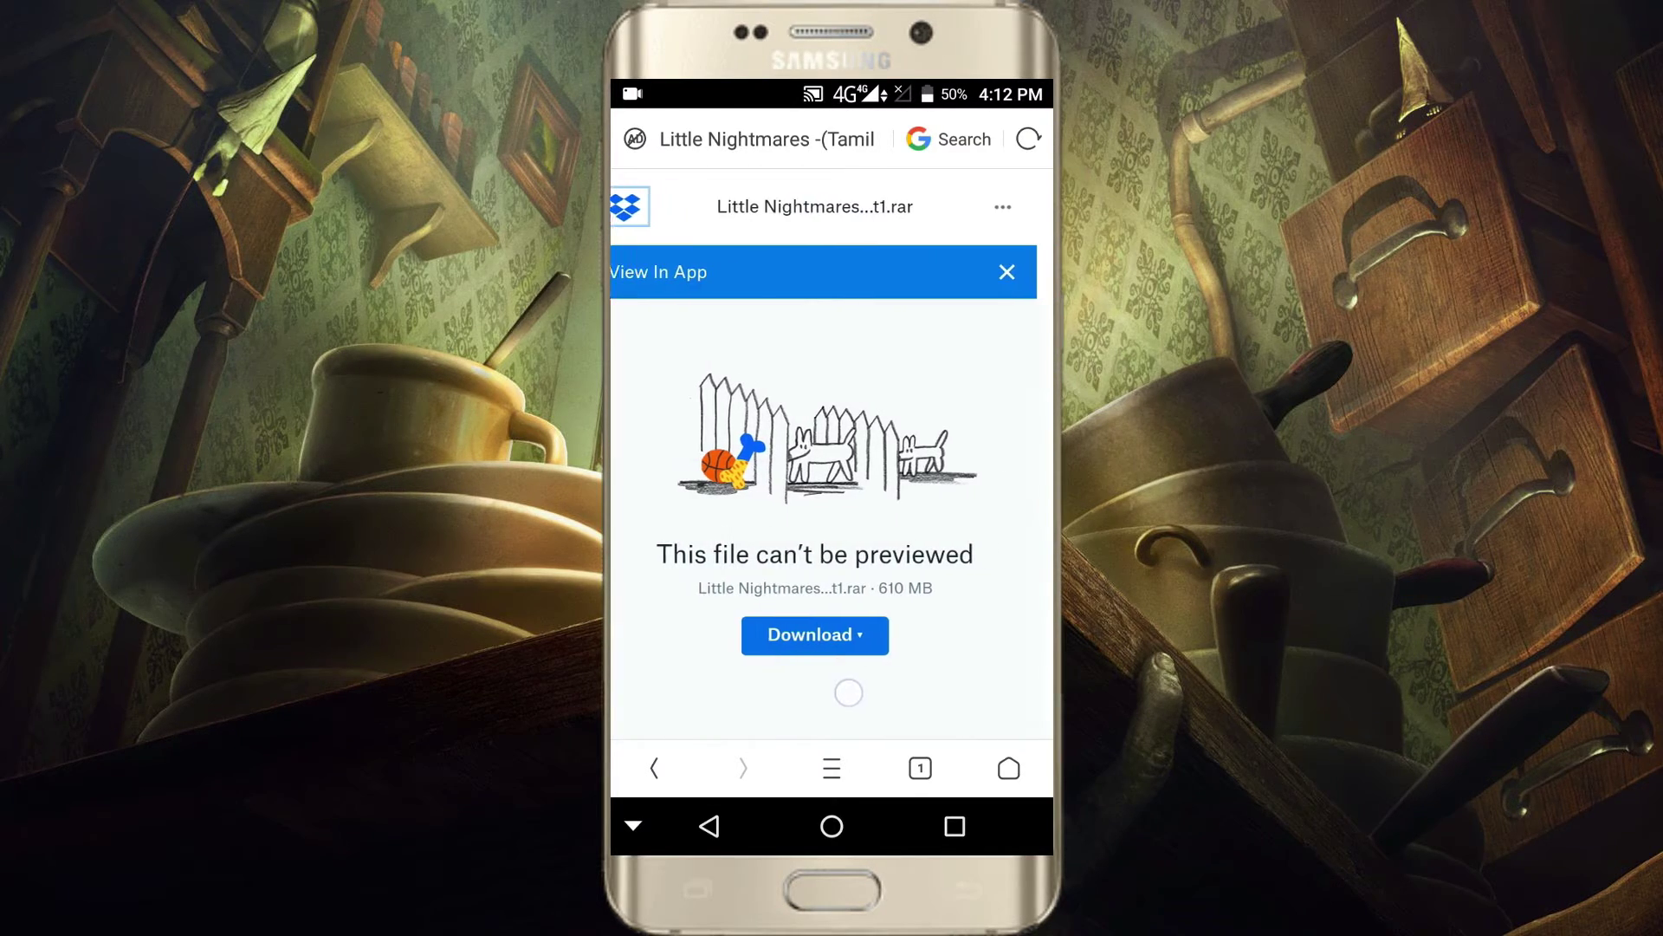
- Download the Little Nightmares part1.rar file directly from Dropbox into /sdcard/UCDownloads
click(834, 638)
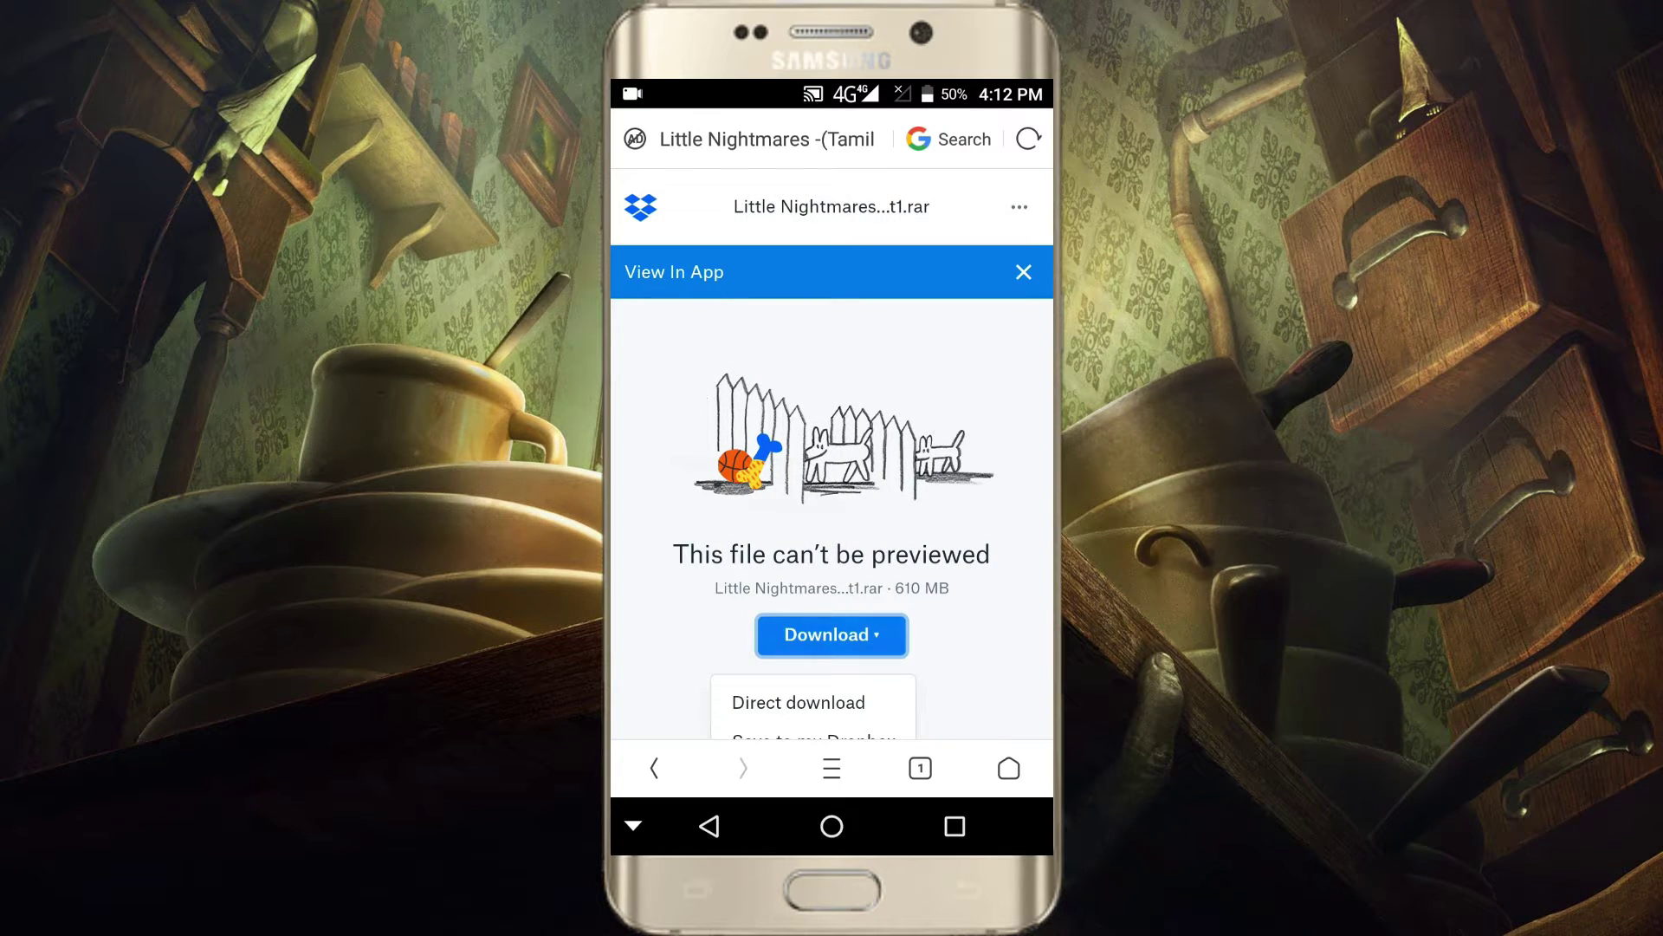
scroll(953, 597, down, 1)
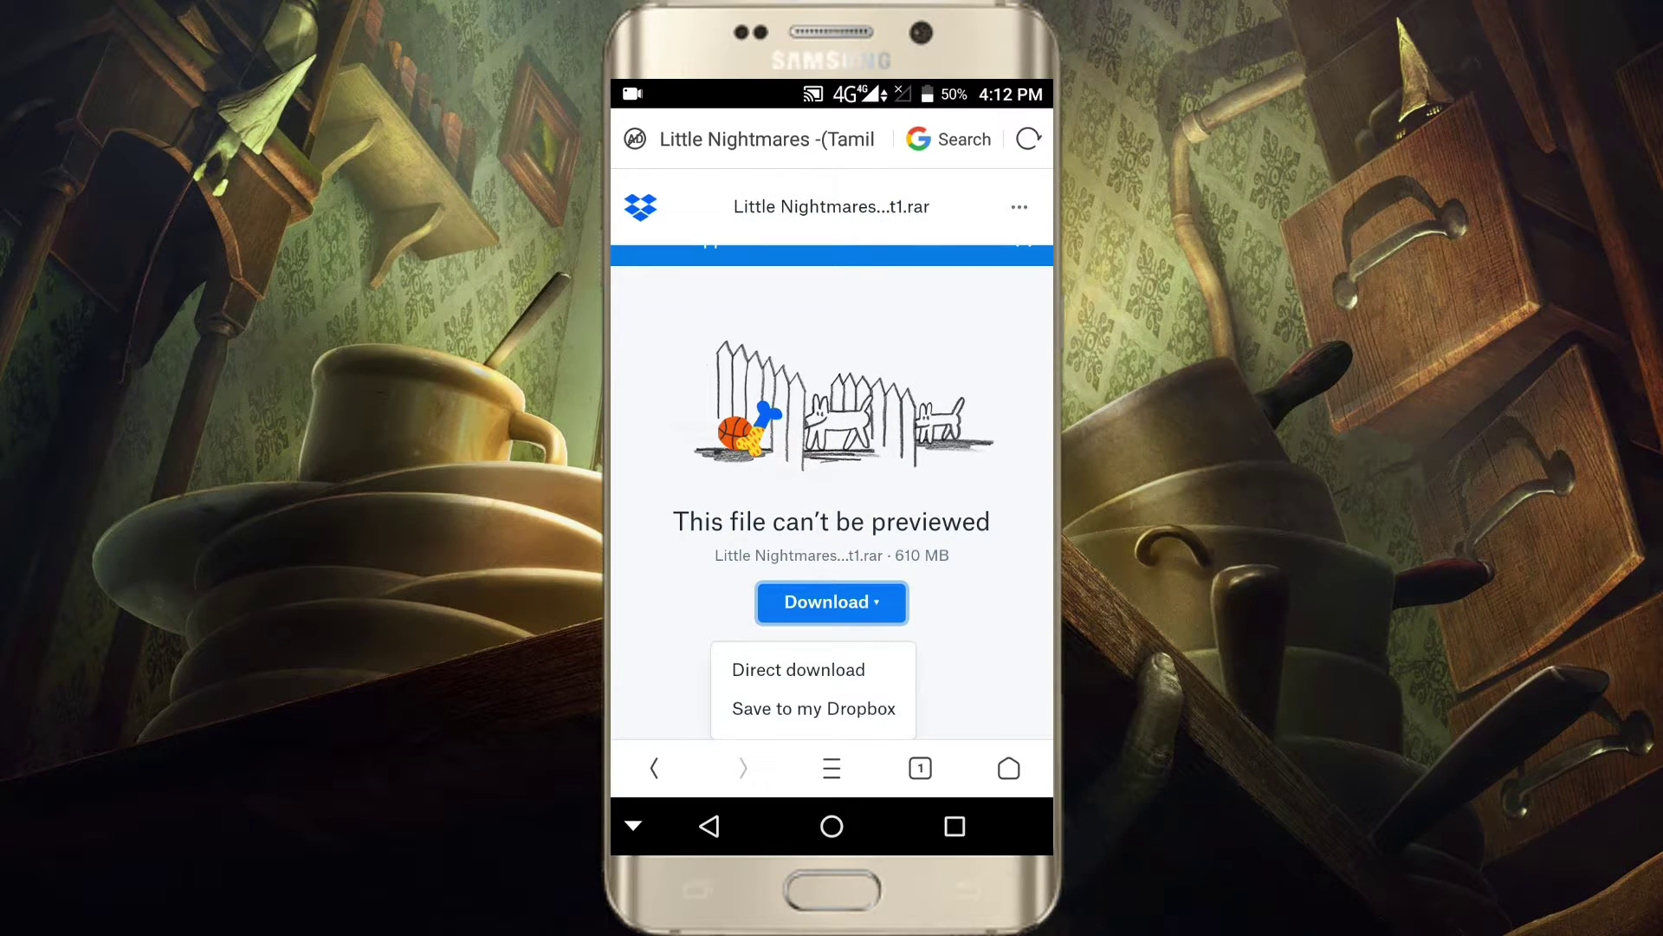
click(831, 669)
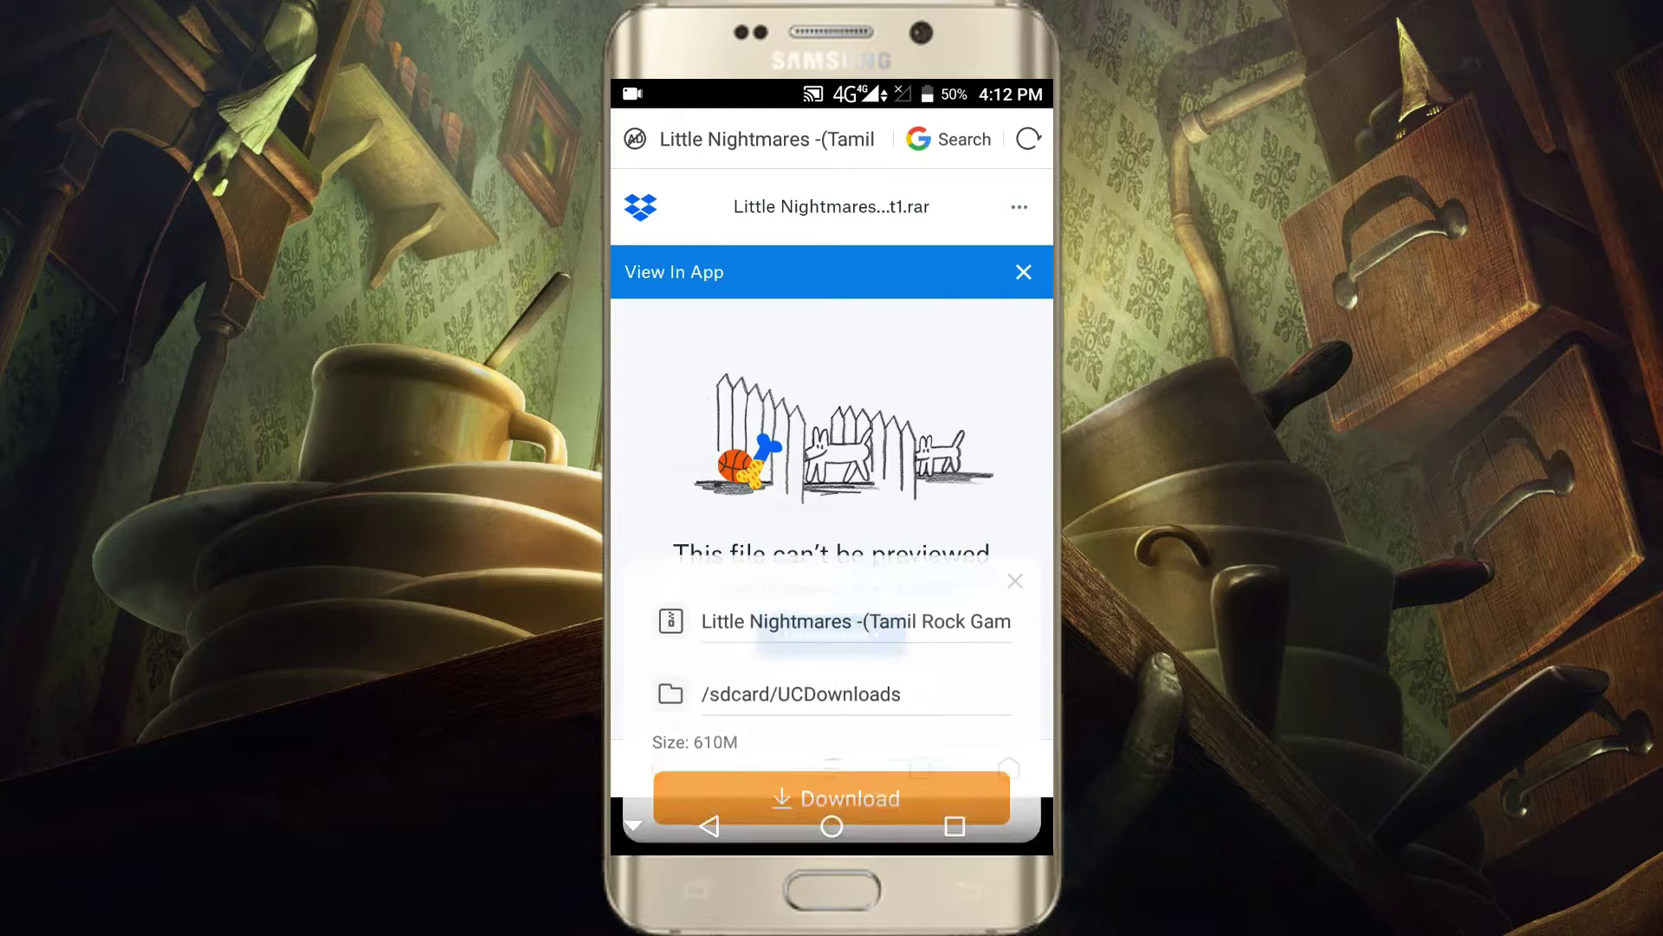
click(877, 736)
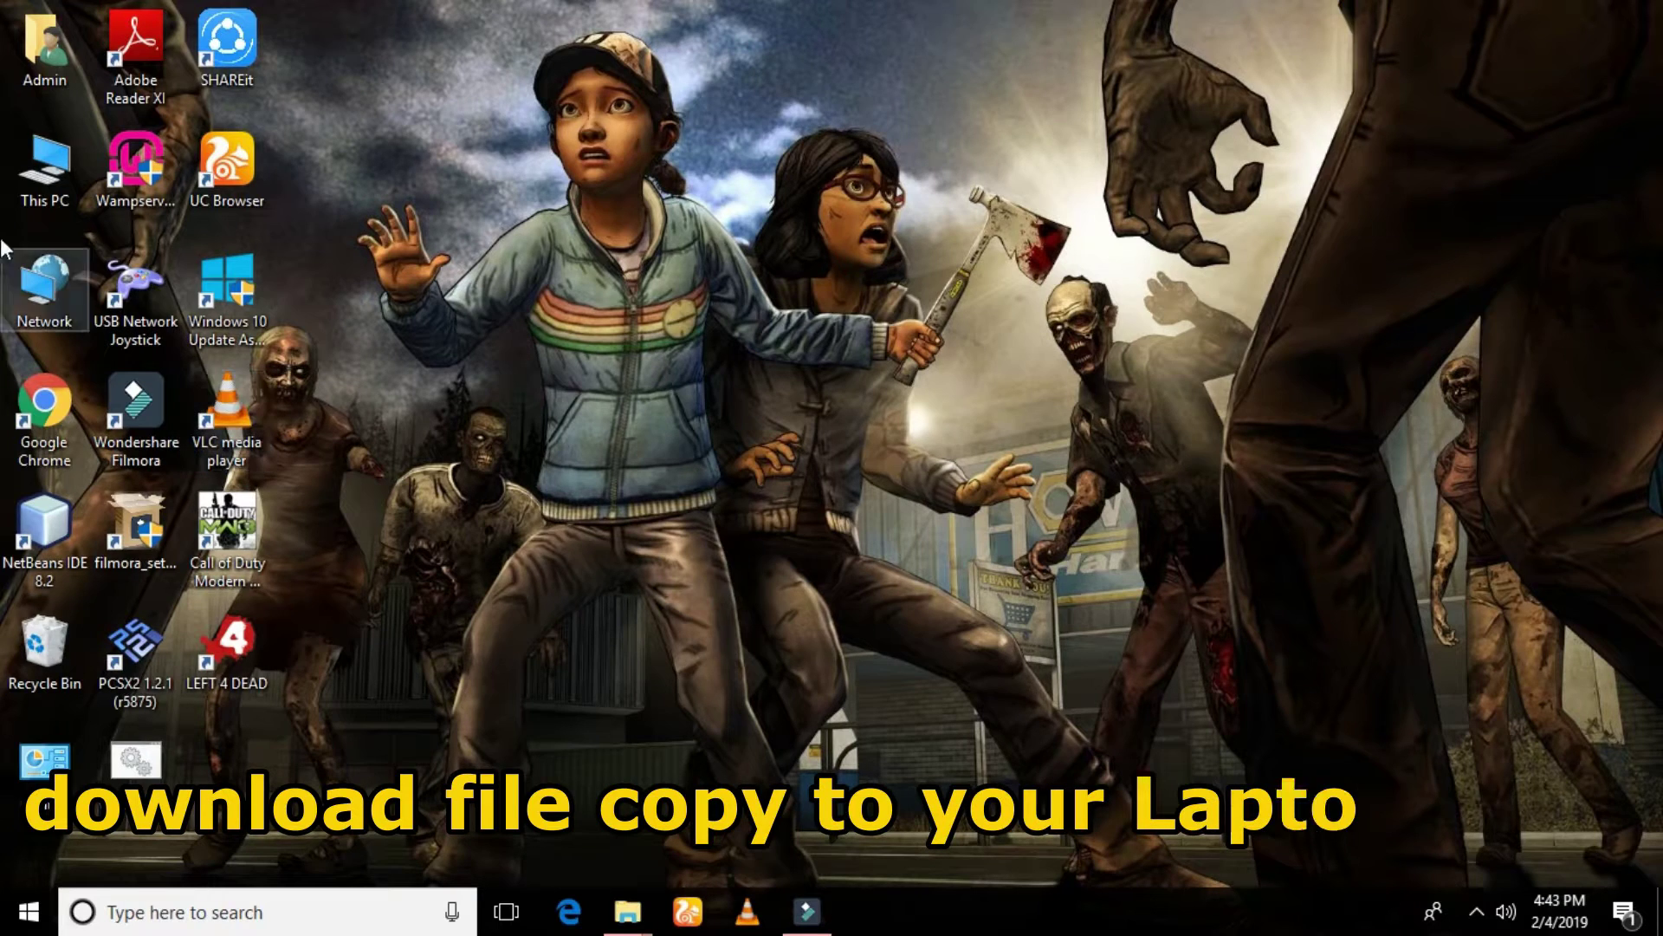
- Switch to File Explorer on the PC and open the little nightmares folder in Downloads
double_click(53, 179)
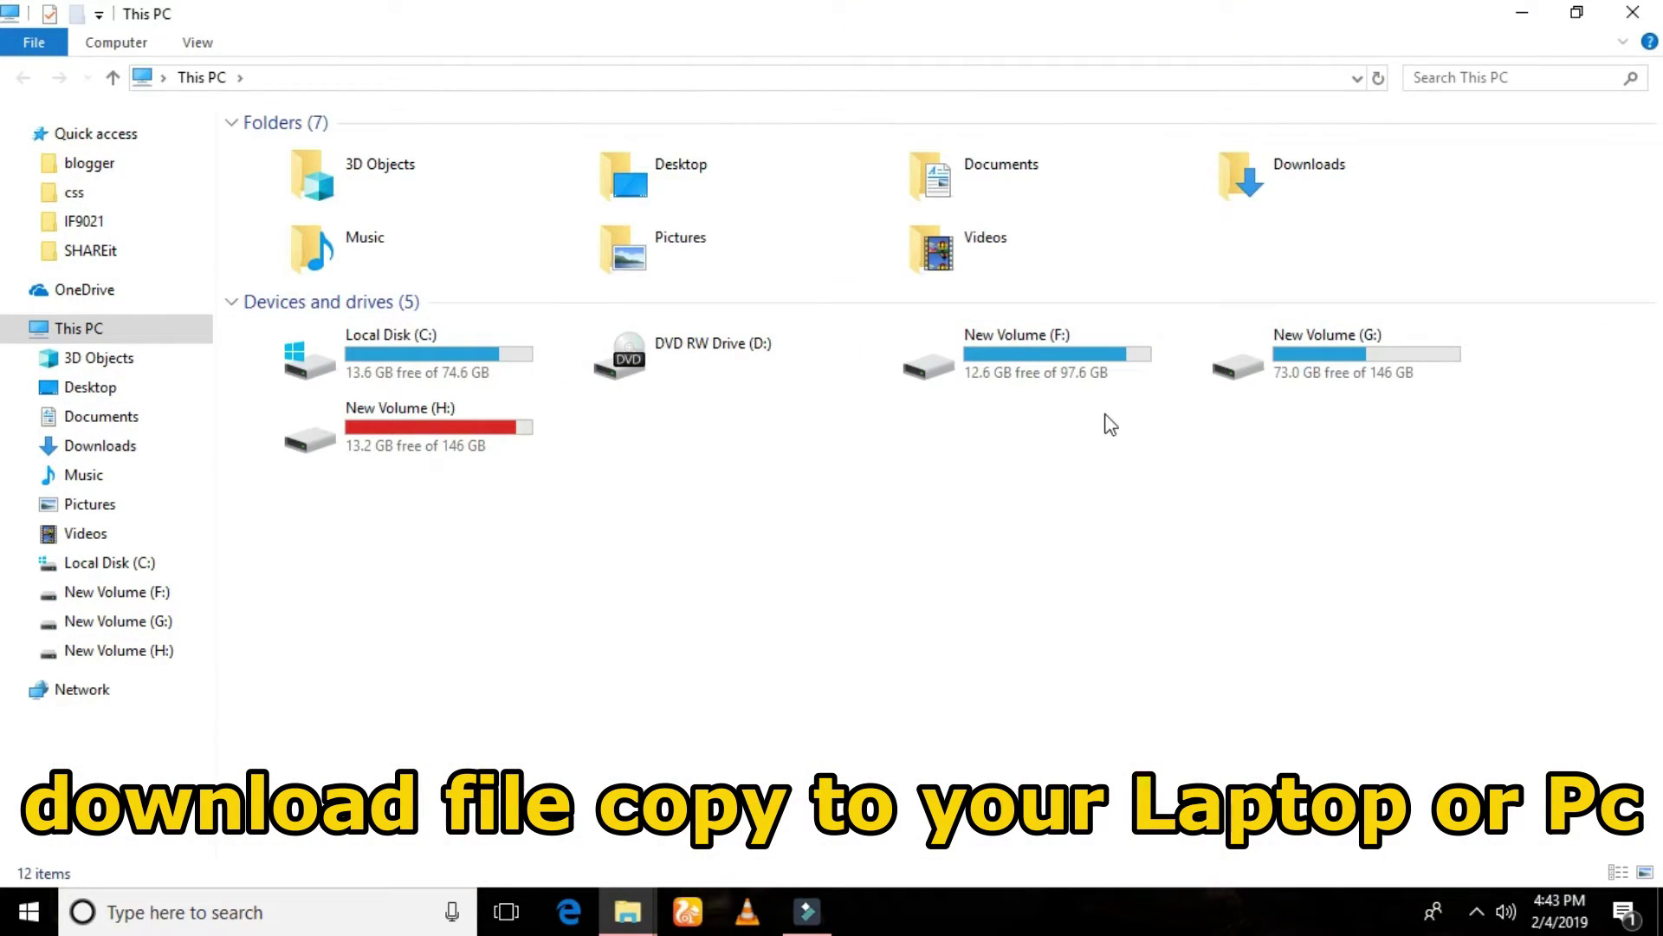
double_click(1338, 201)
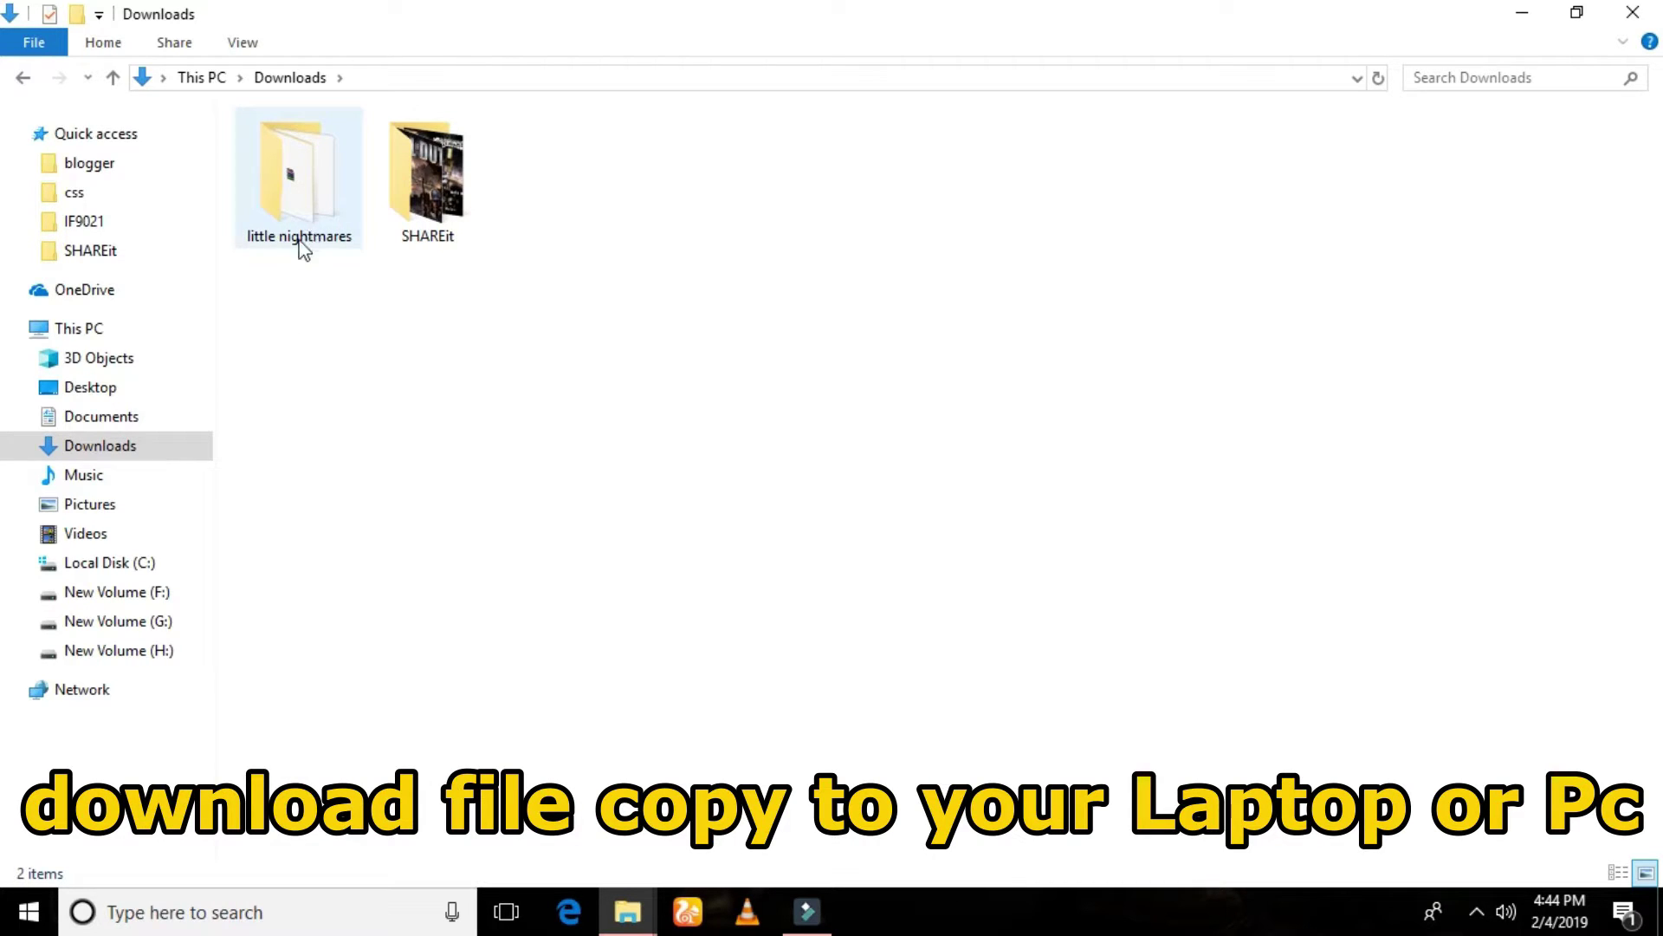
double_click(262, 206)
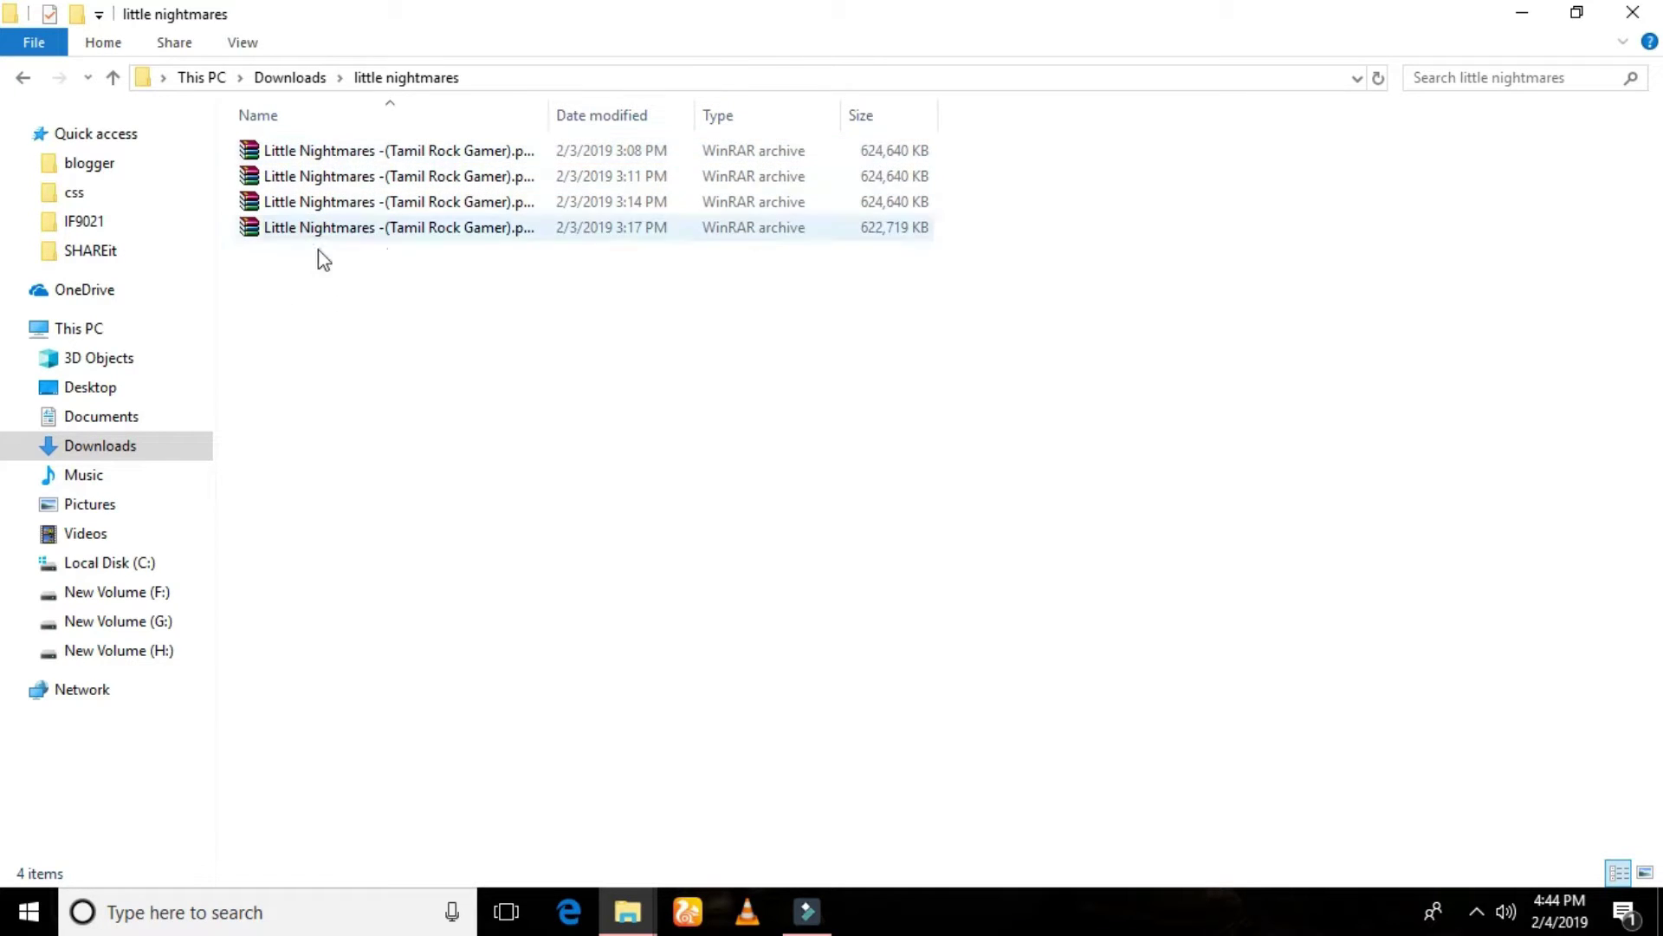
- Extract the first Little Nightmares archive part into the current folder, entering the archive password
click(386, 156)
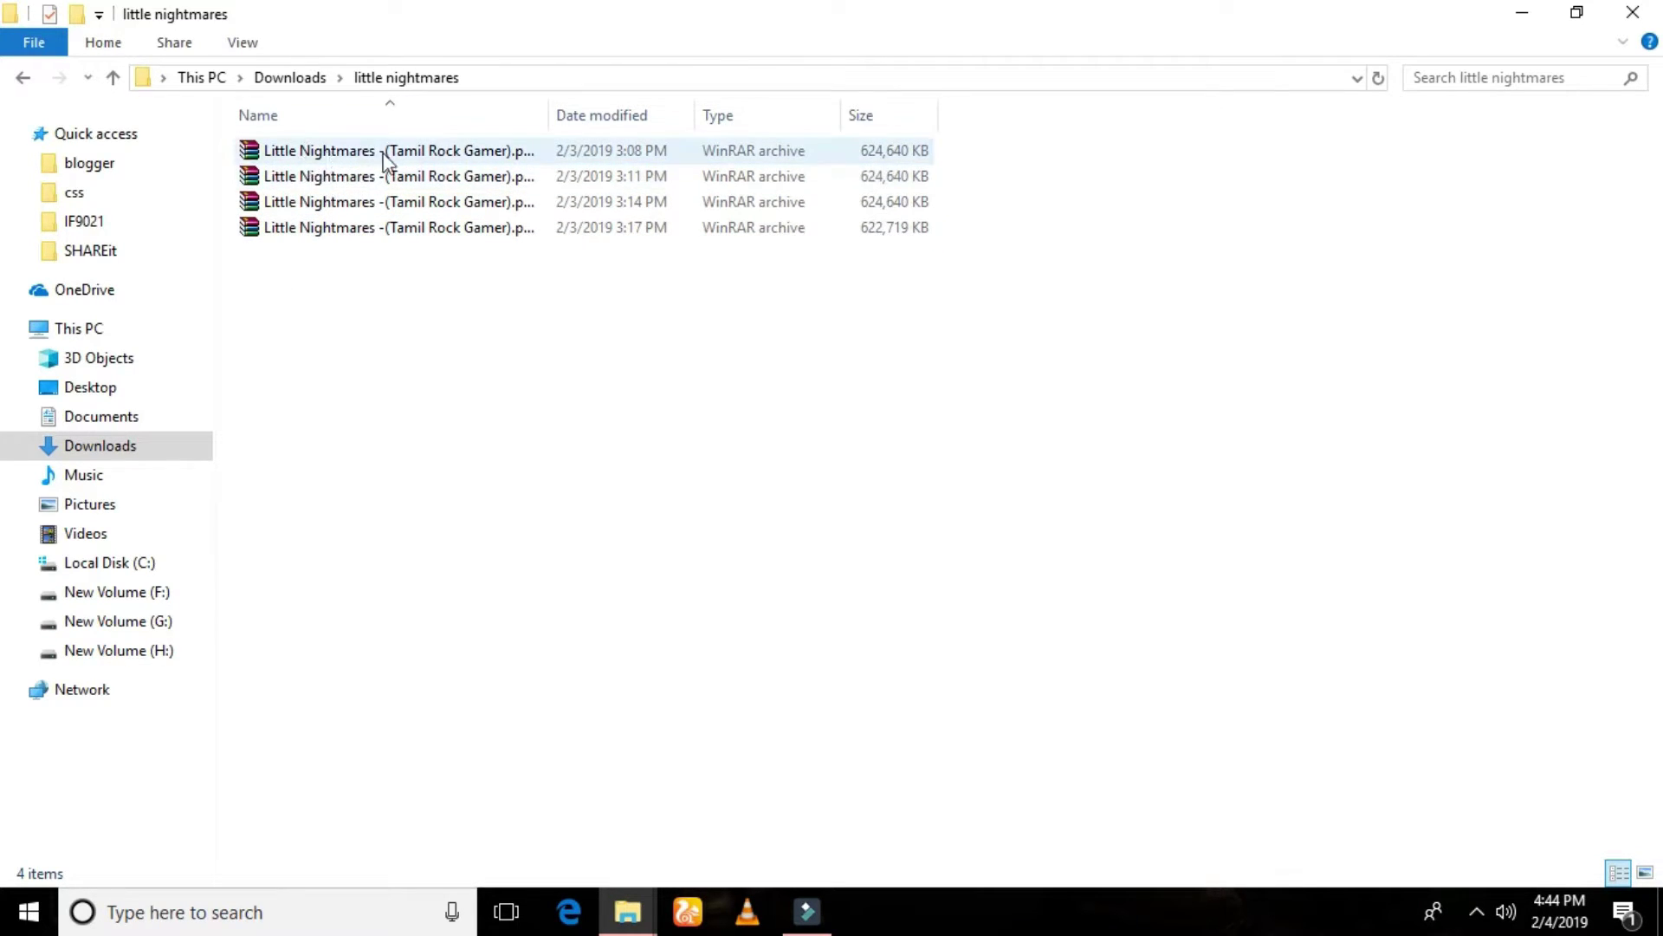
double_click(378, 156)
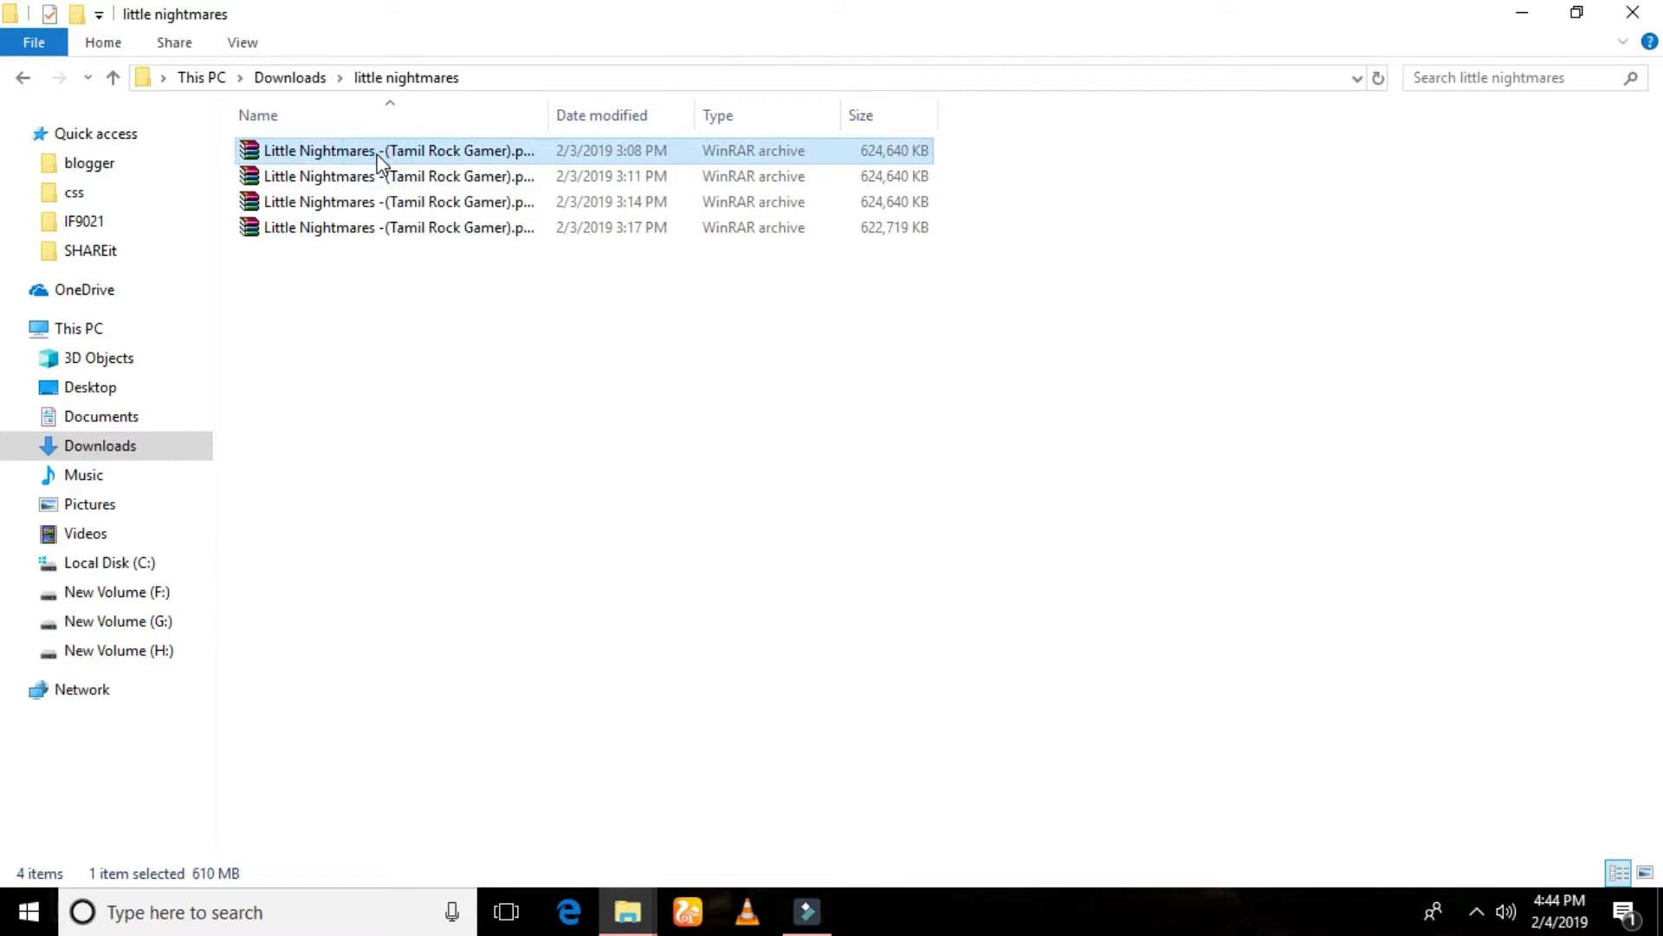
right_click(379, 156)
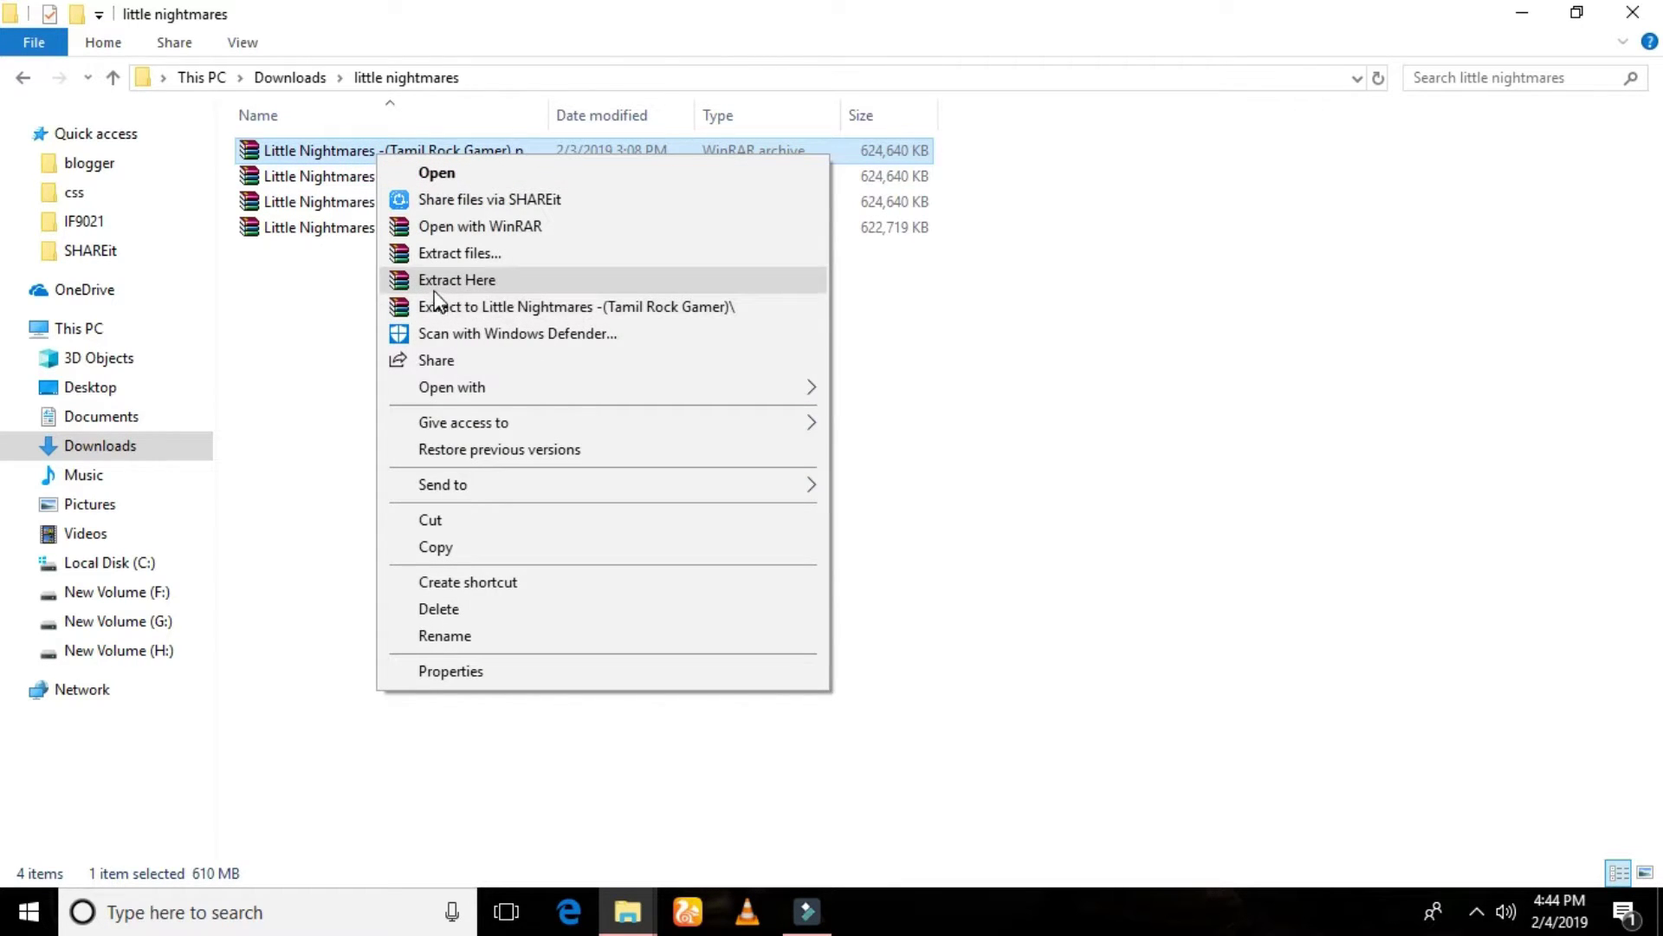
click(492, 283)
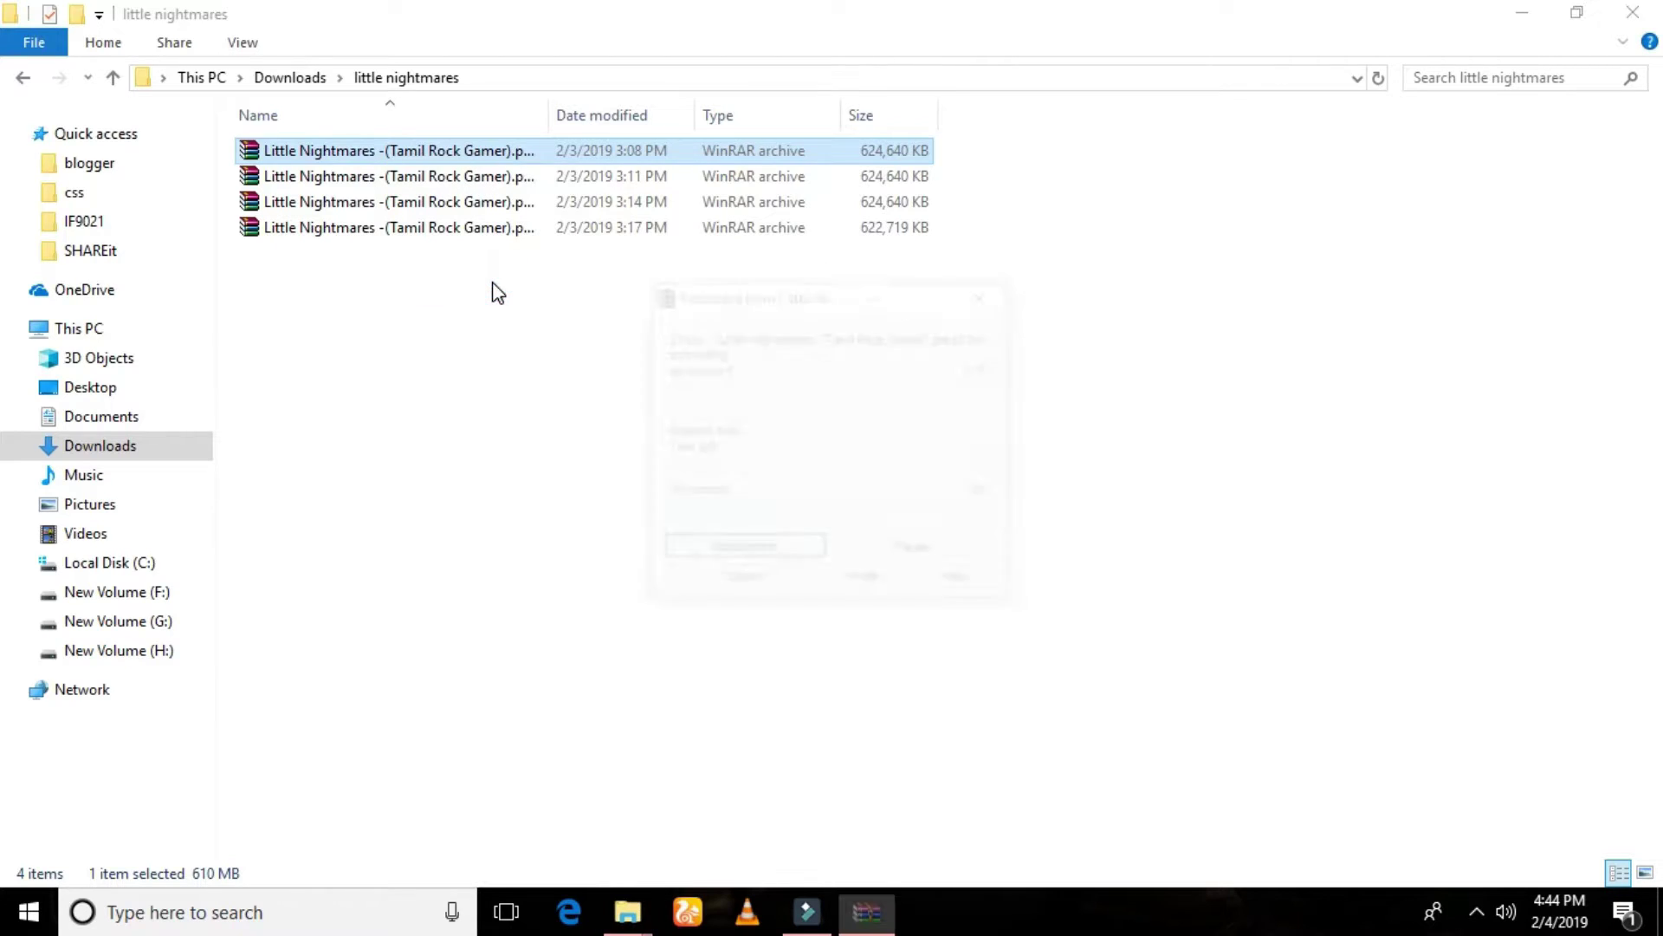
click(700, 378)
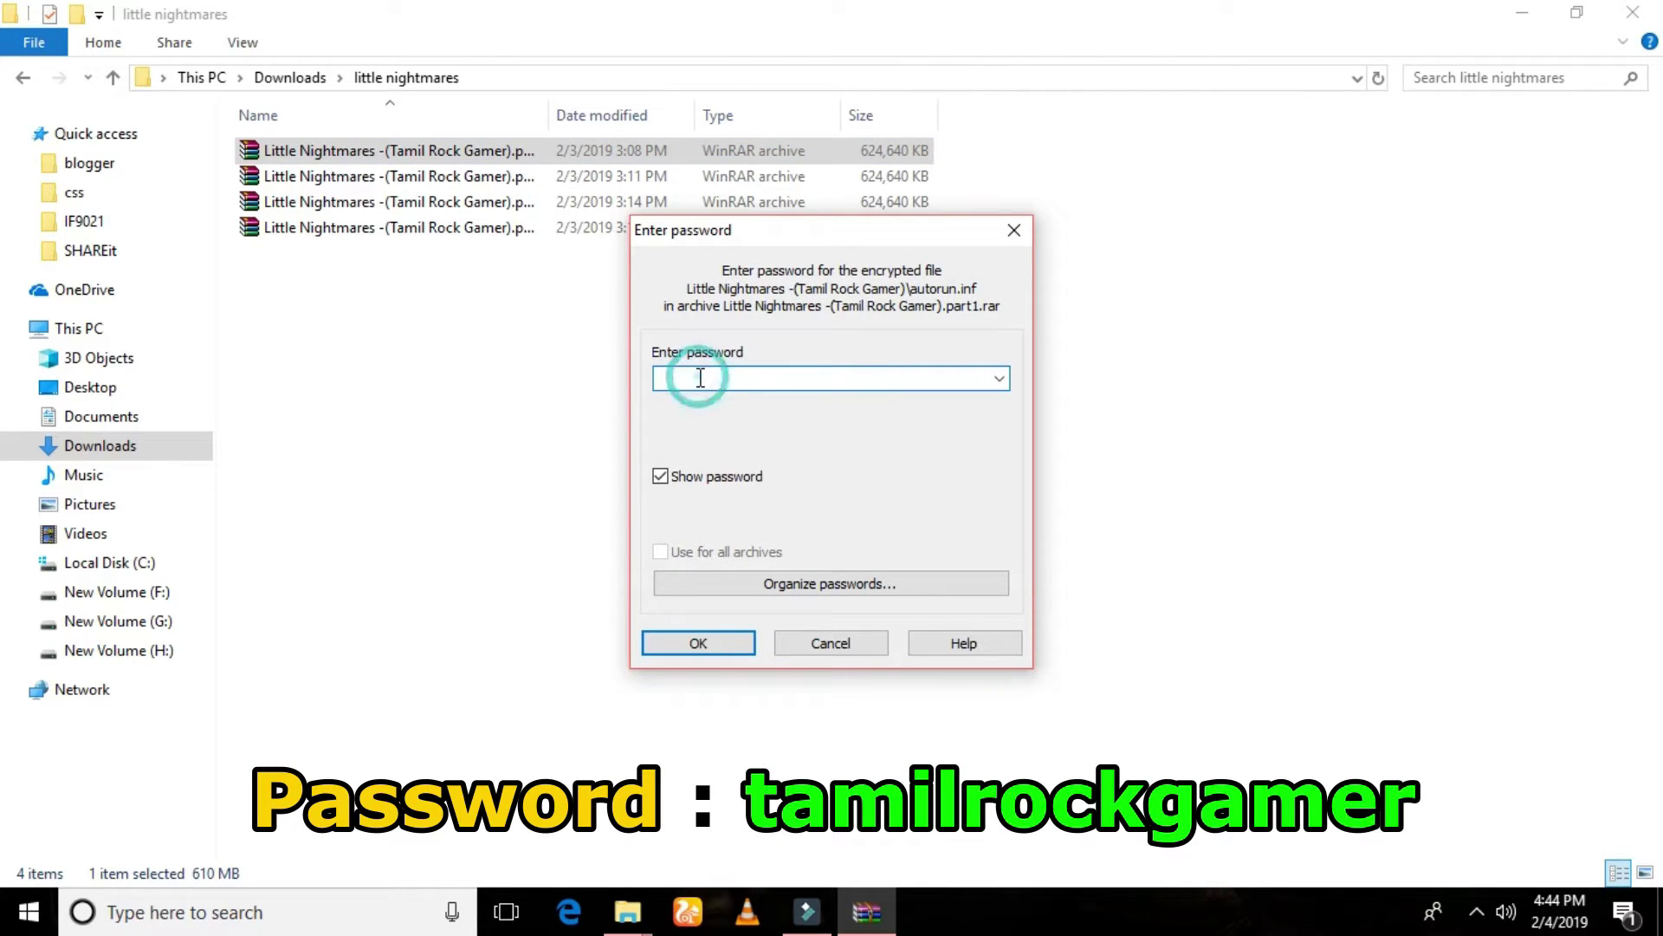
text(tamilrockgamer)
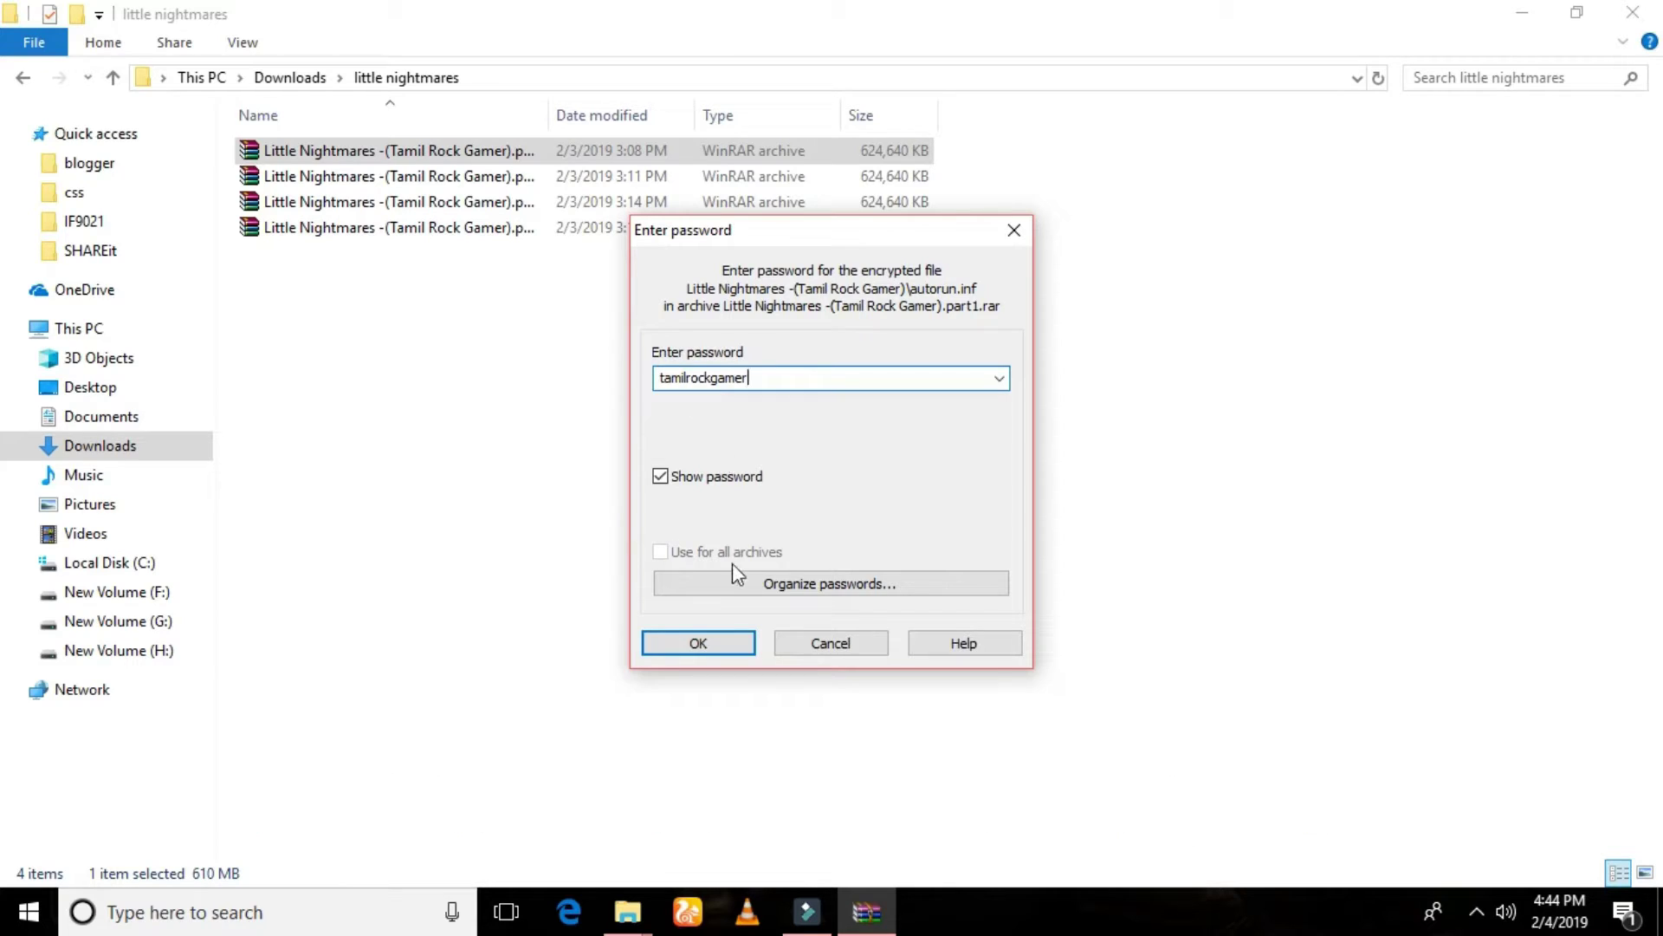
click(680, 650)
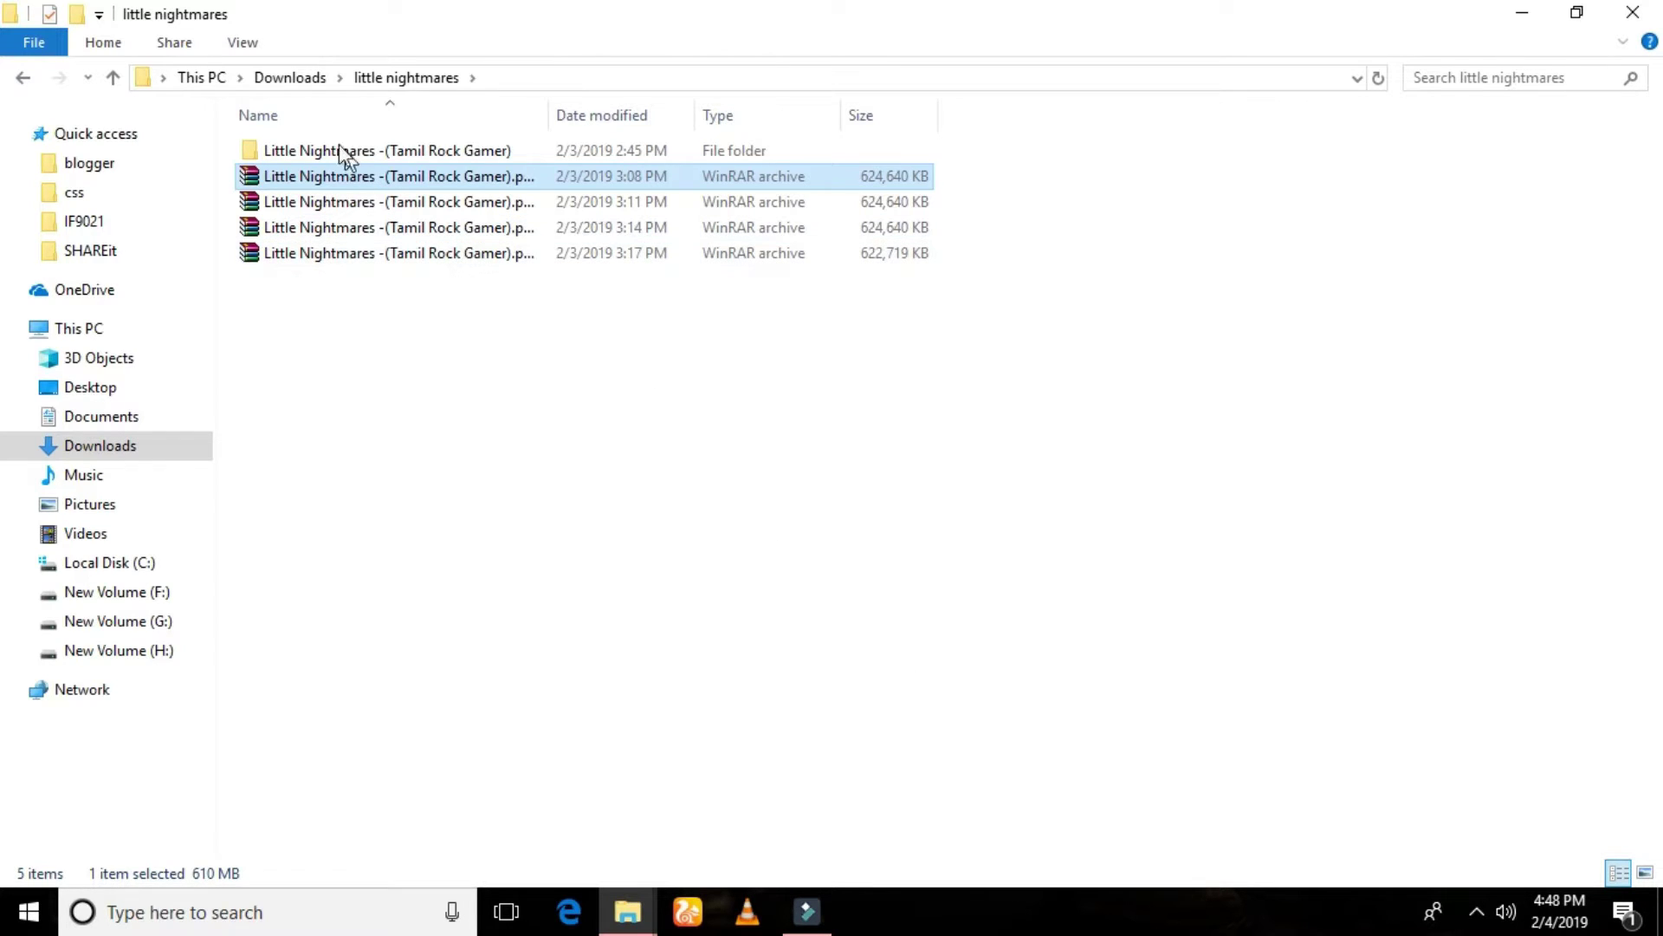
- Run setup from the extracted Little Nightmares folder and set the install directory to G:\Little Nightmares
double_click(401, 152)
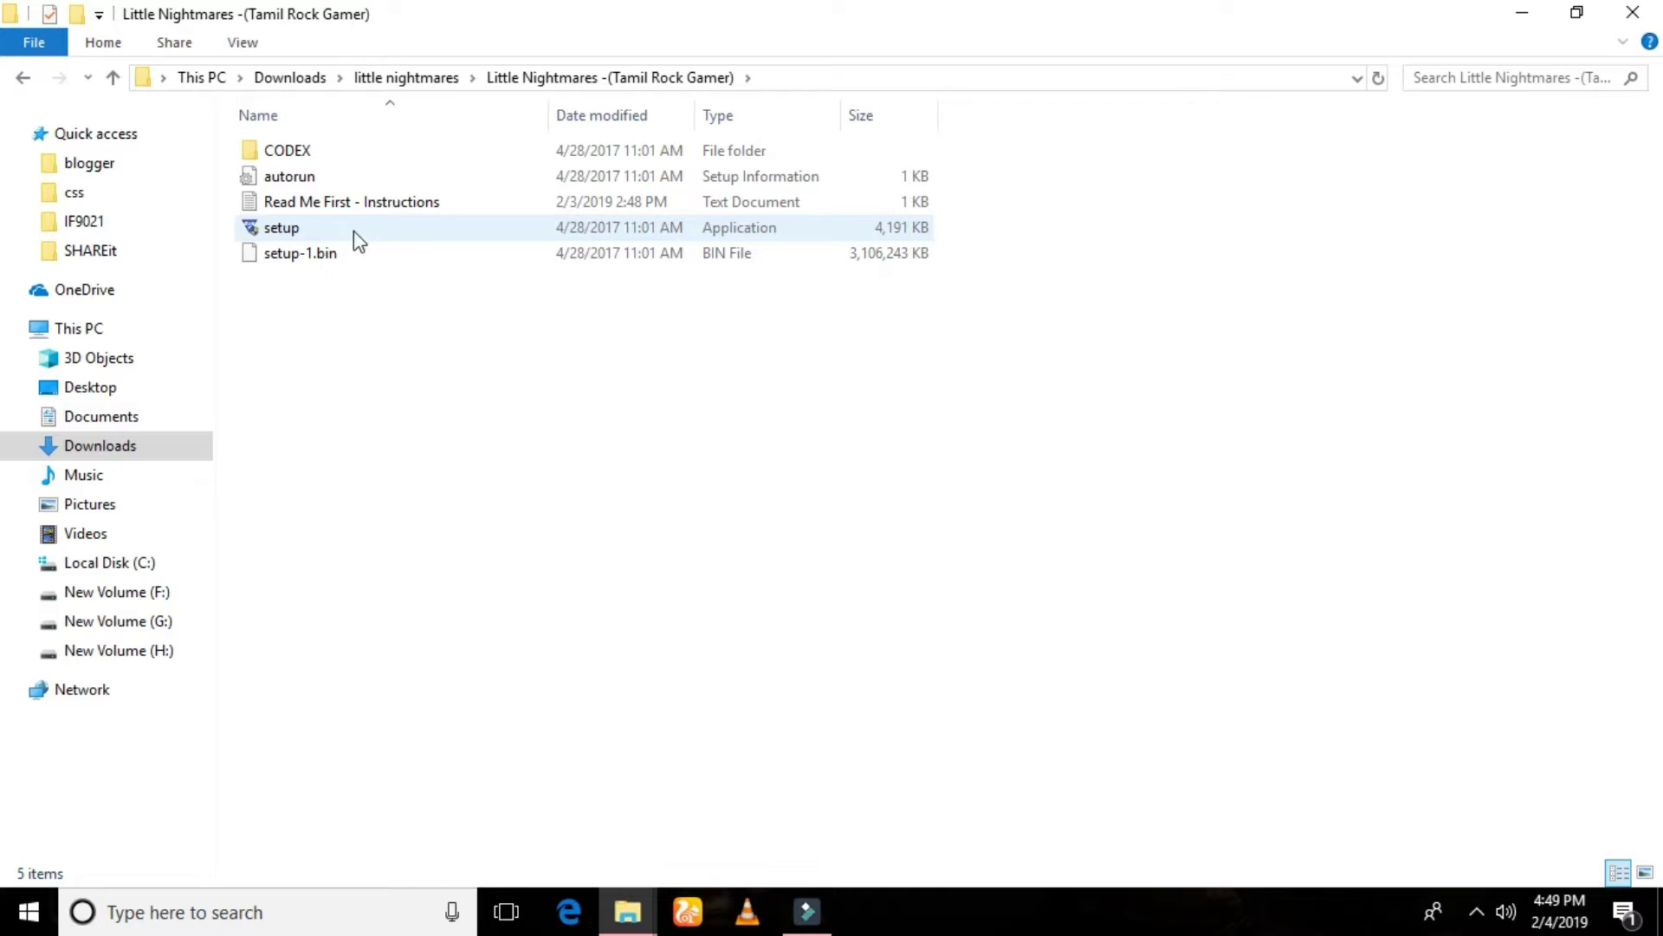
double_click(421, 243)
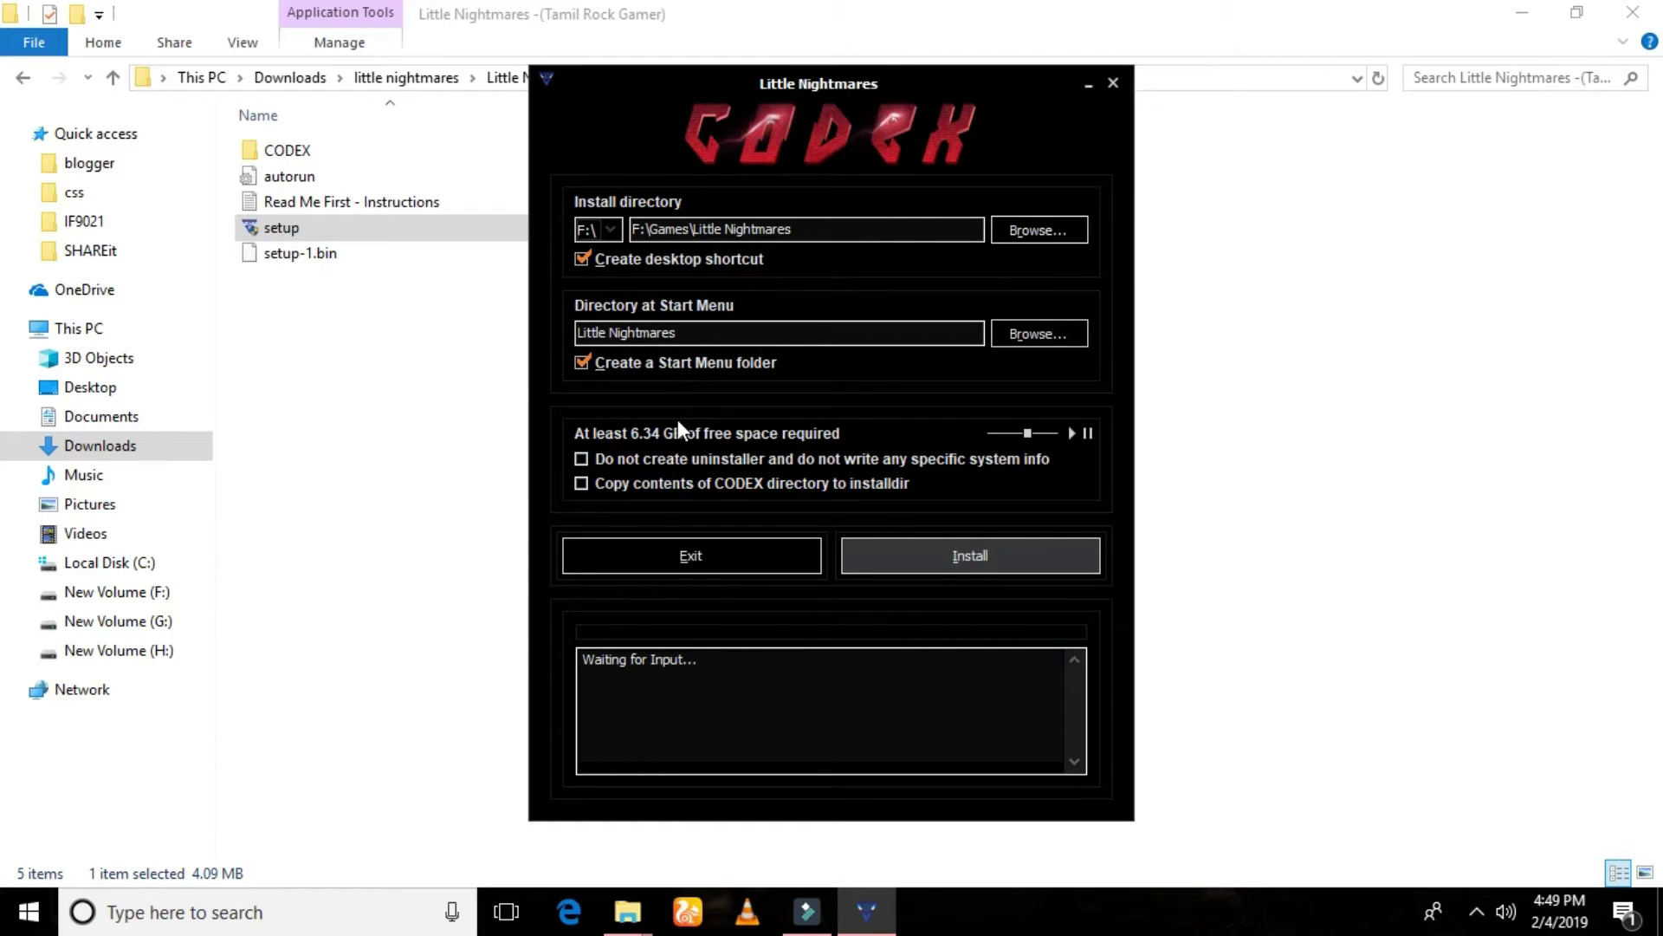
click(1016, 230)
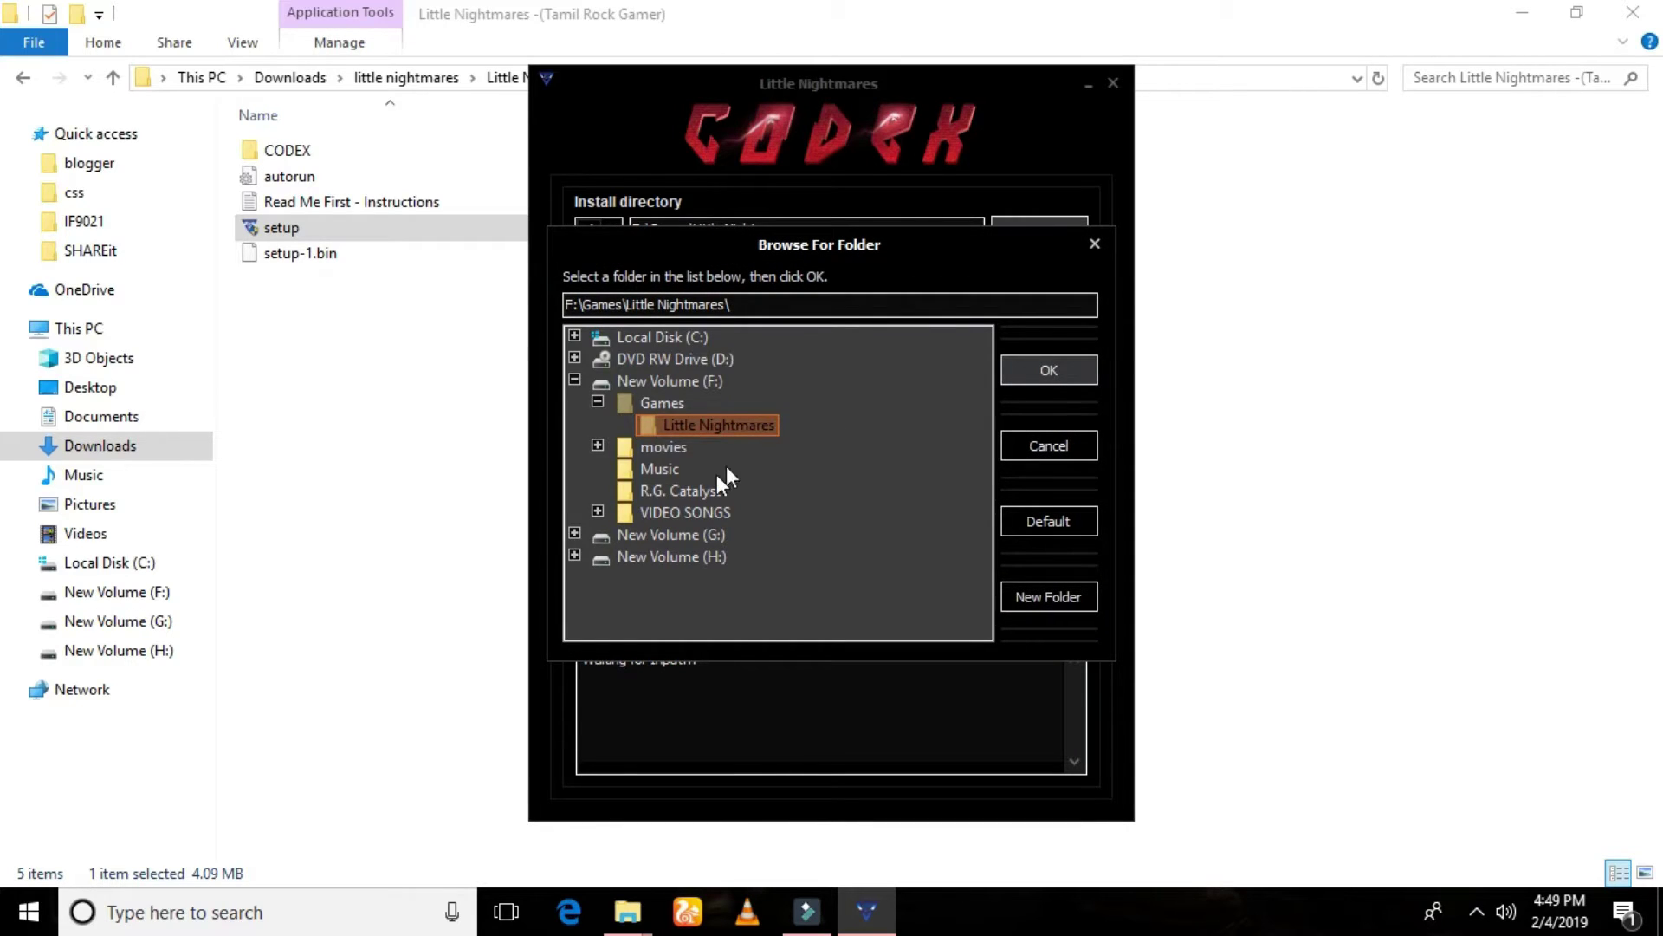
click(656, 537)
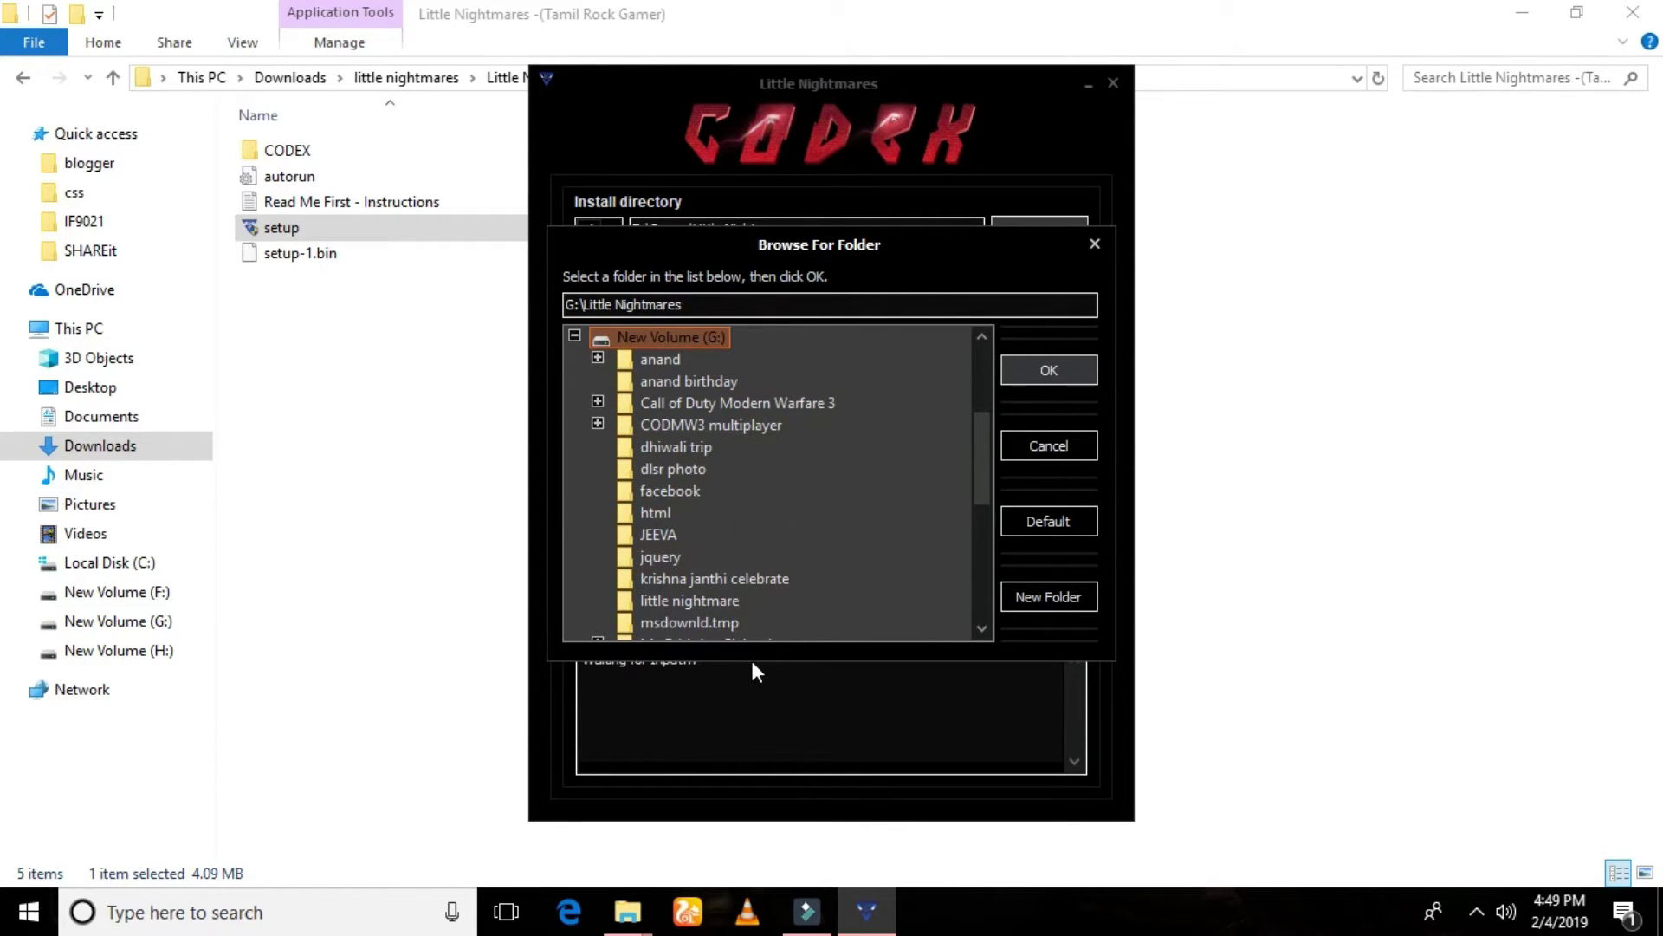
click(1048, 369)
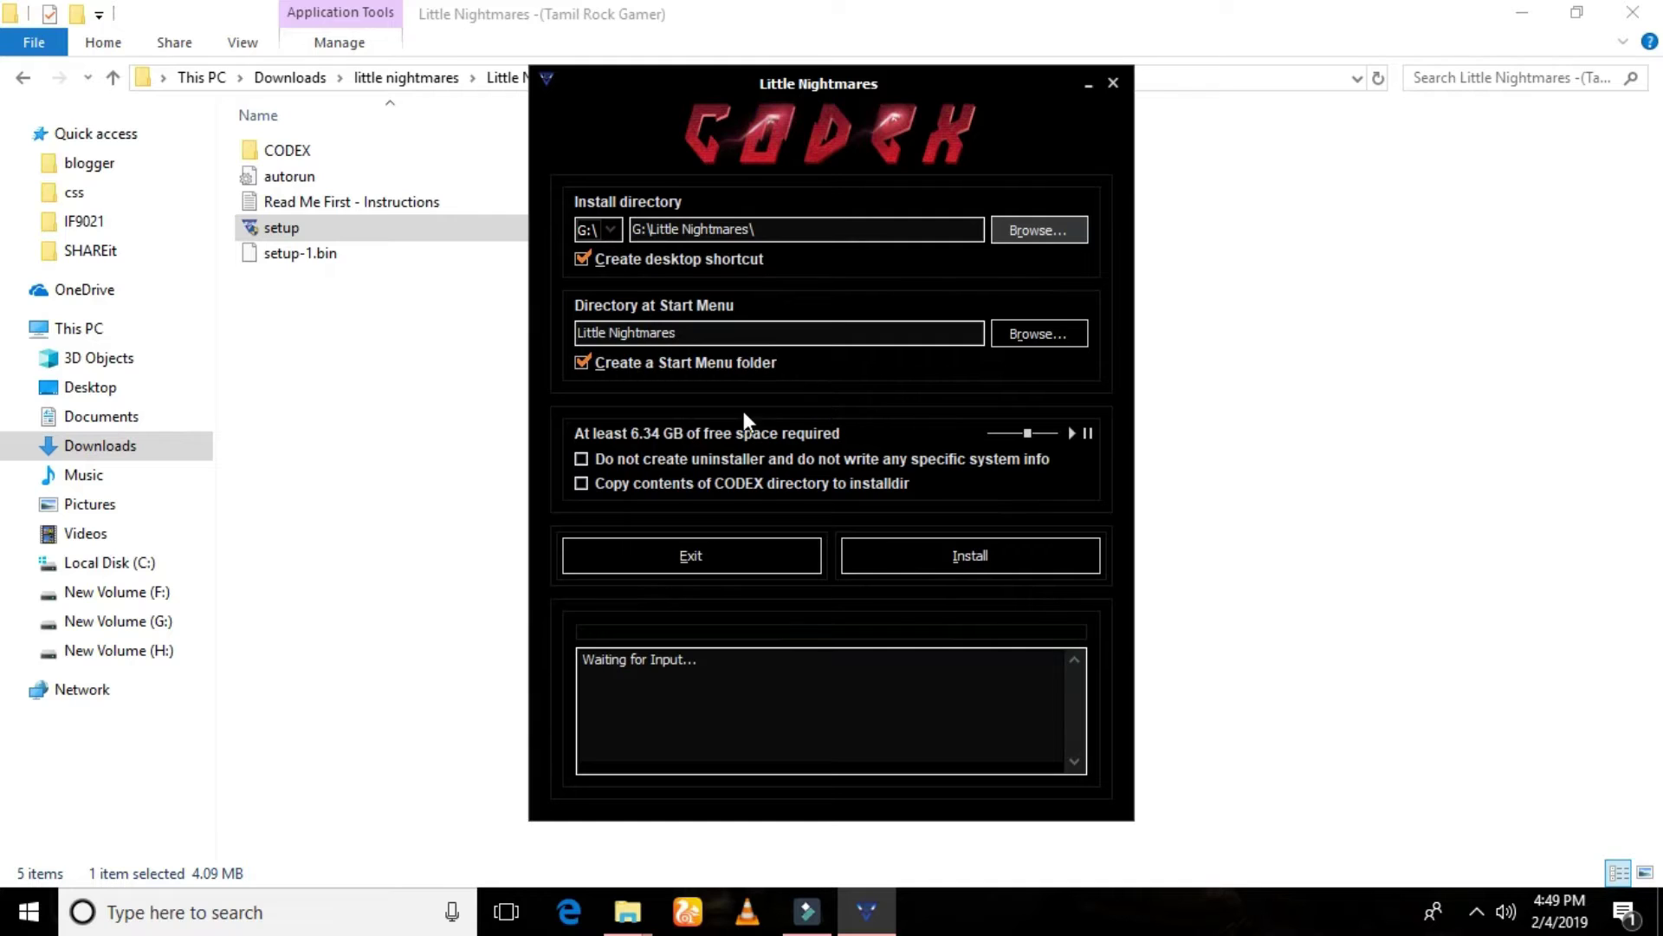
- Install Little Nightmares, finish the installer and minimize the folder window to show the desktop
click(1000, 555)
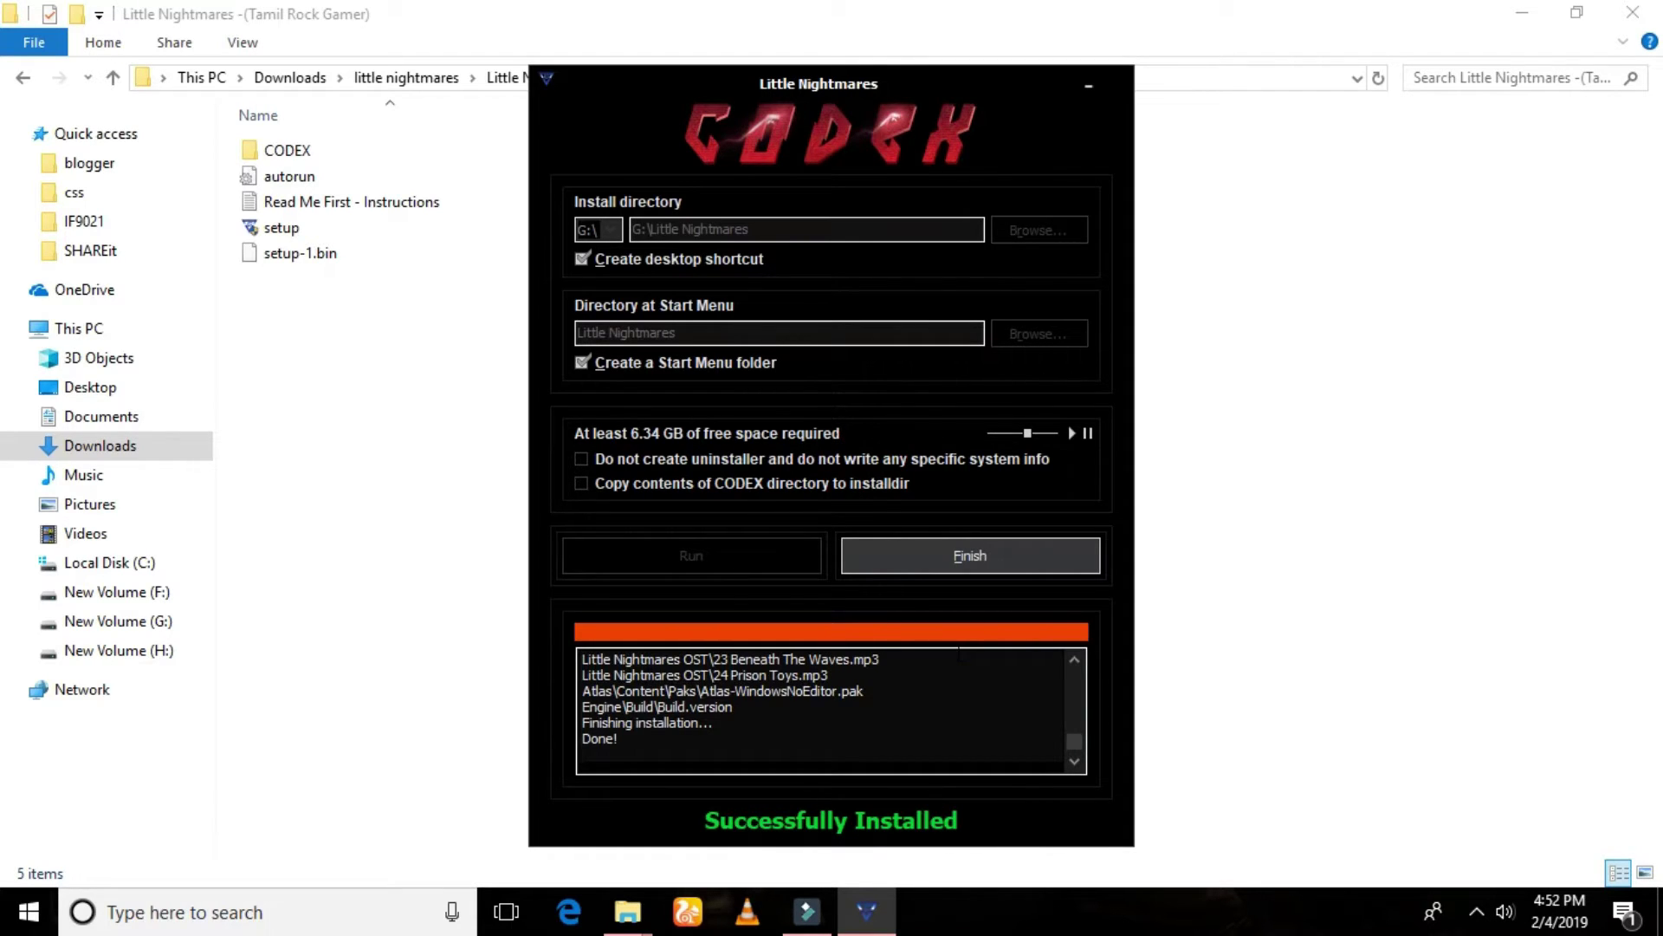
click(967, 550)
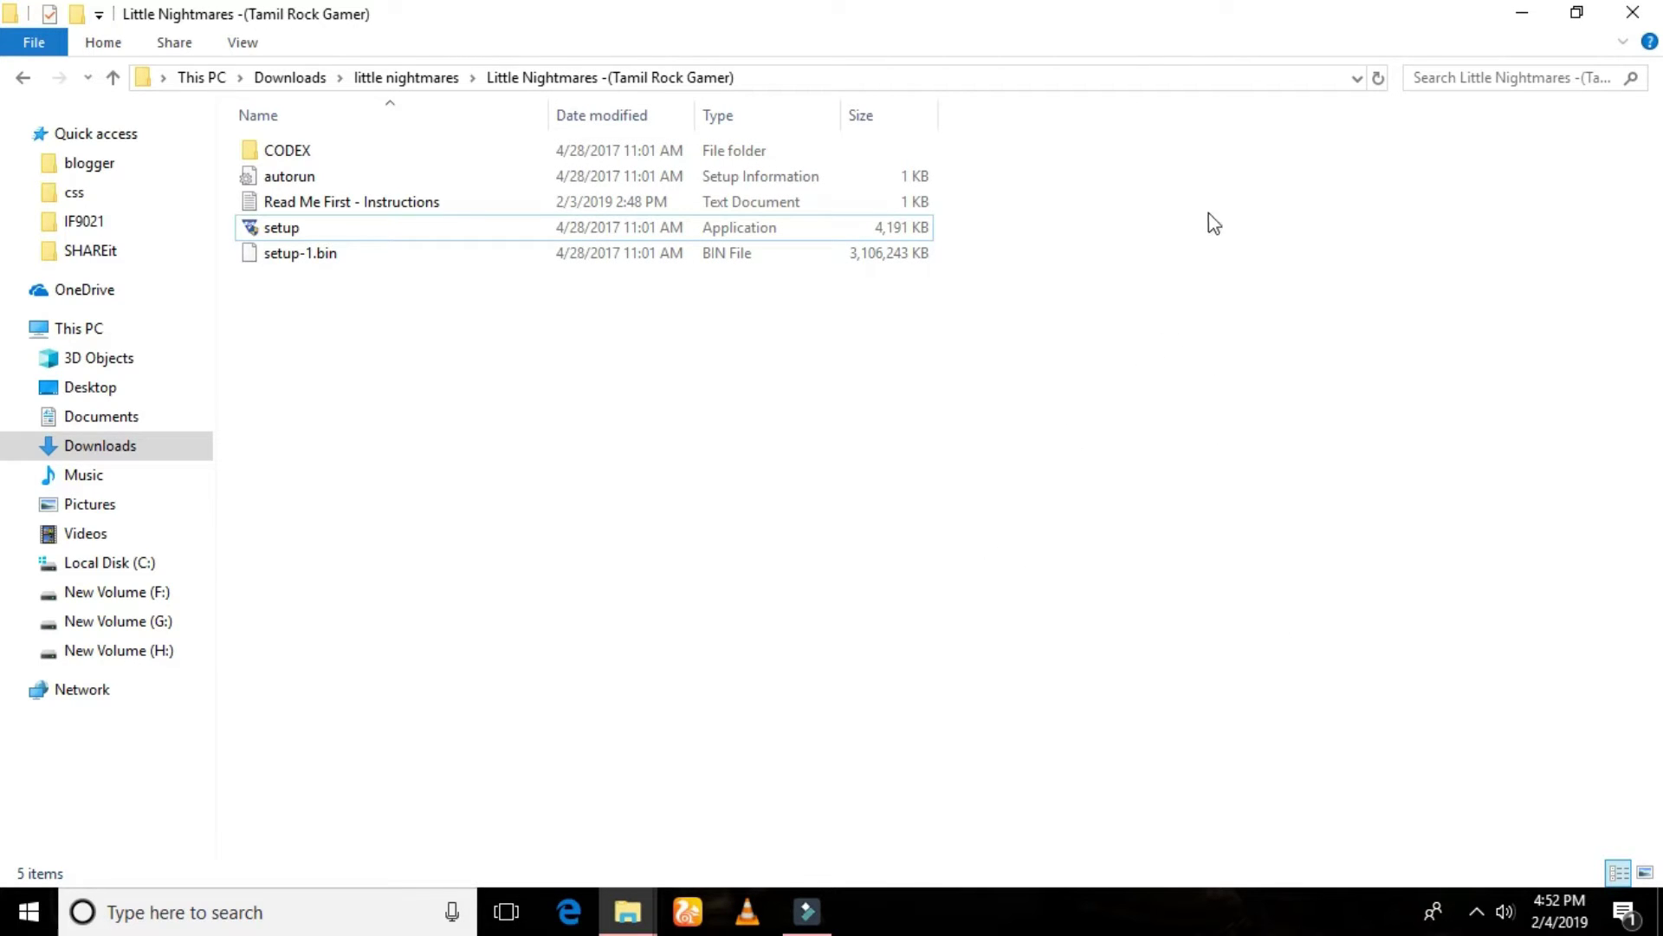
click(1522, 14)
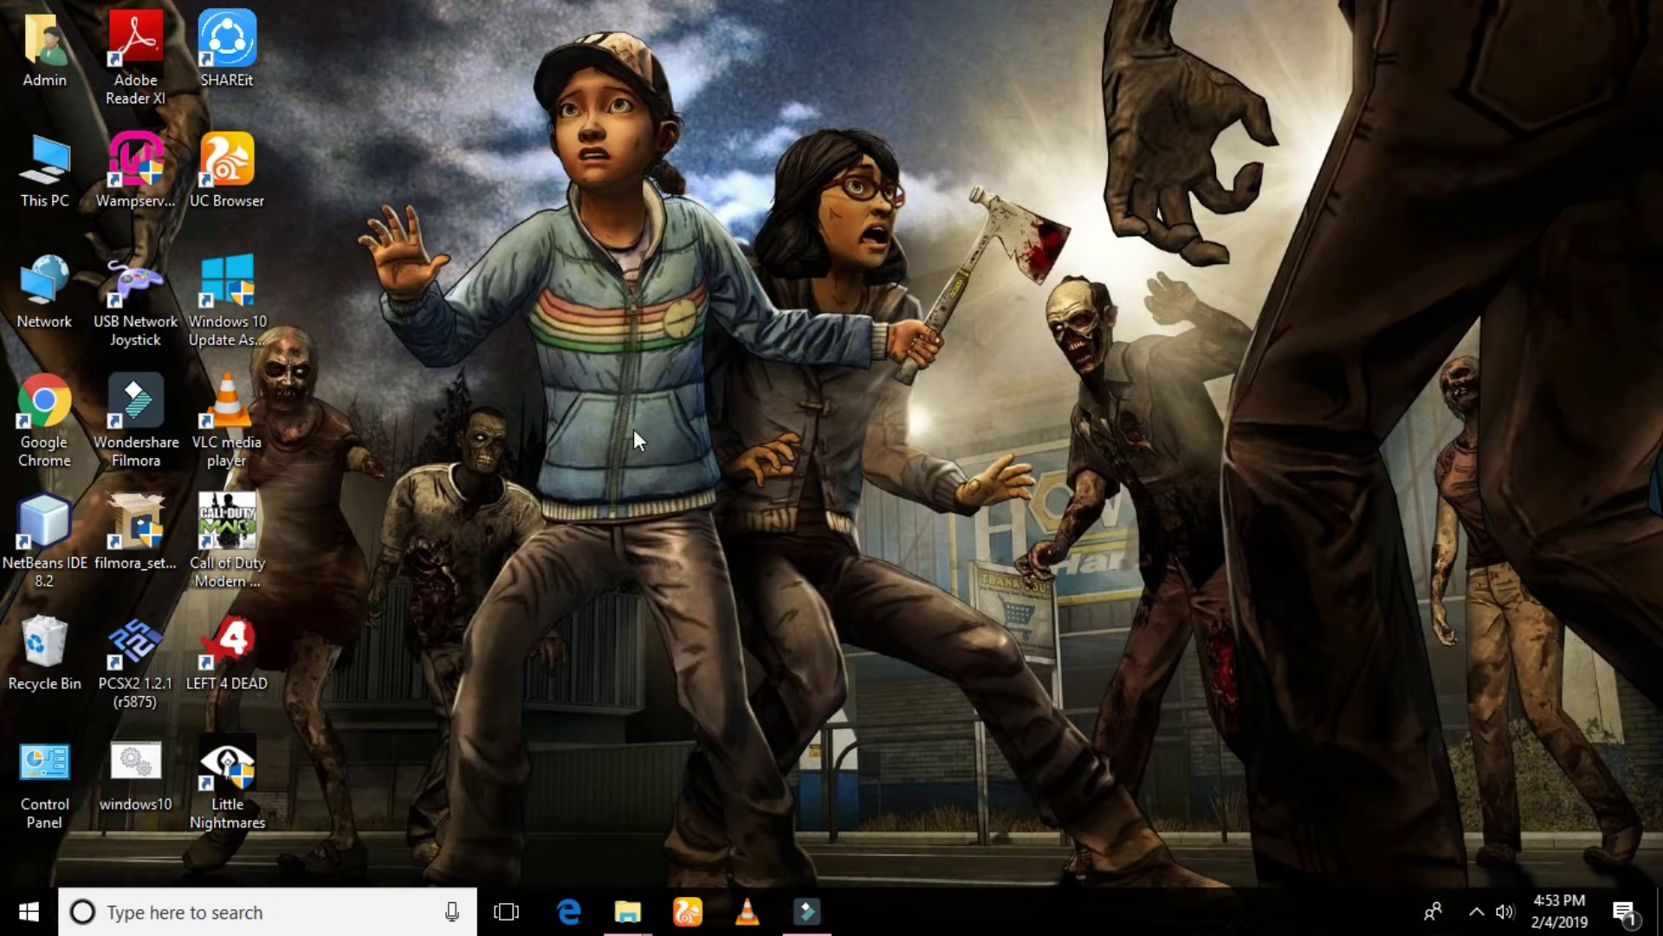
- Return to the extracted Little Nightmares folder and open CODEX\Engine\Binaries\ThirdParty\Steamworks\Steamv132\Win64
click(628, 920)
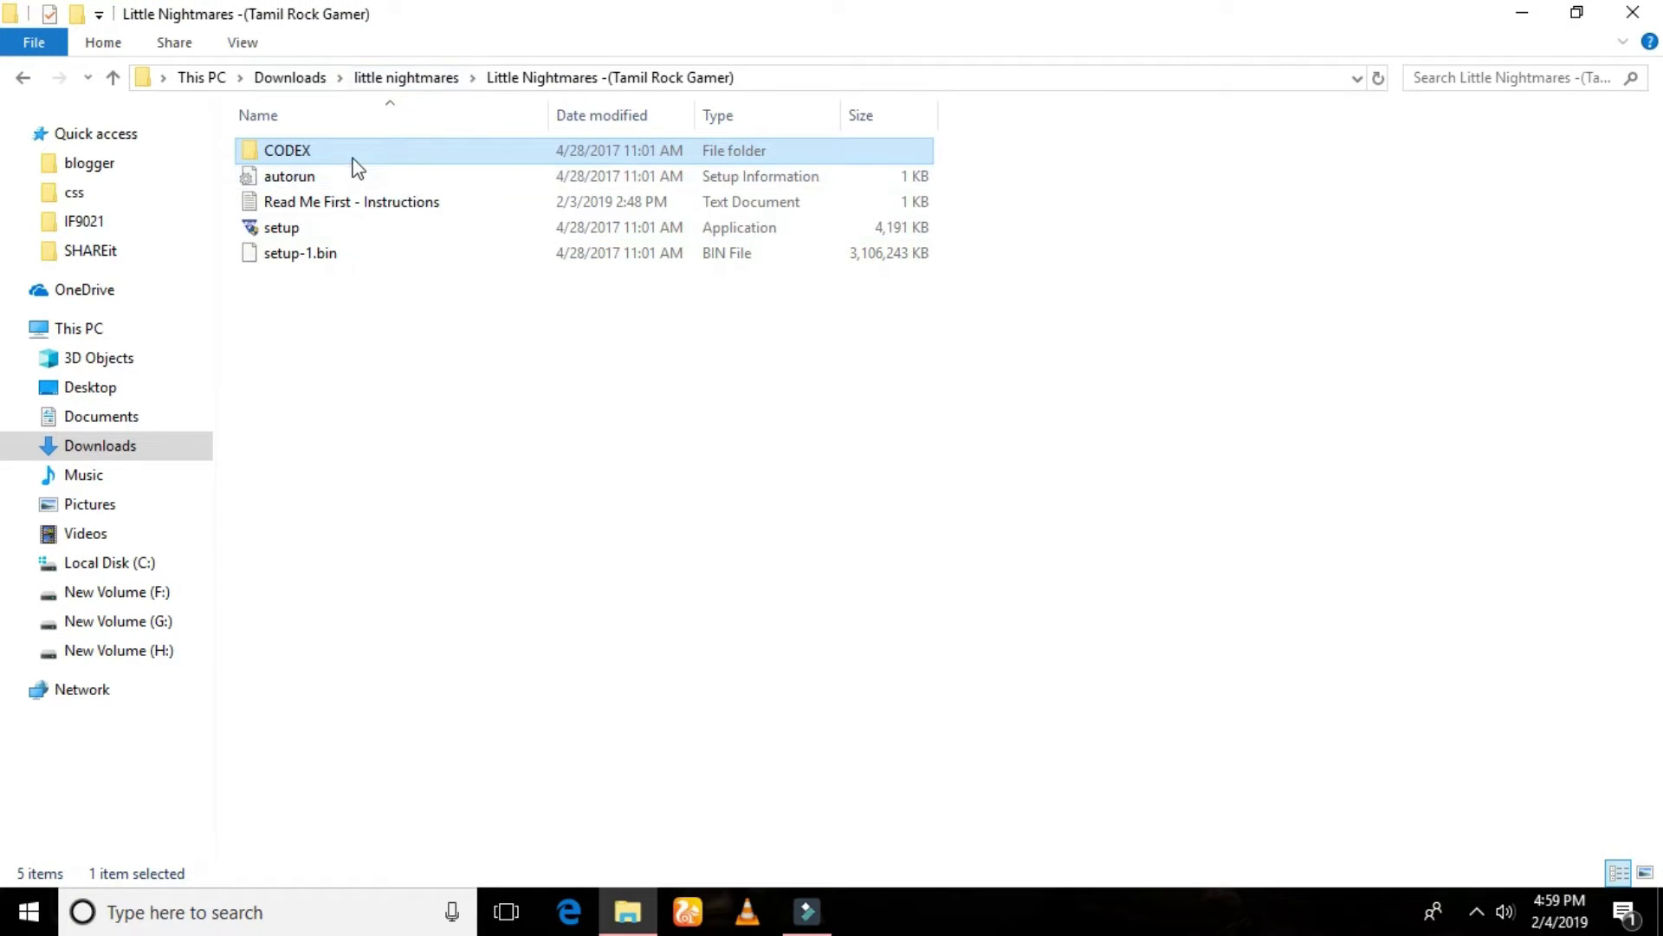
double_click(381, 151)
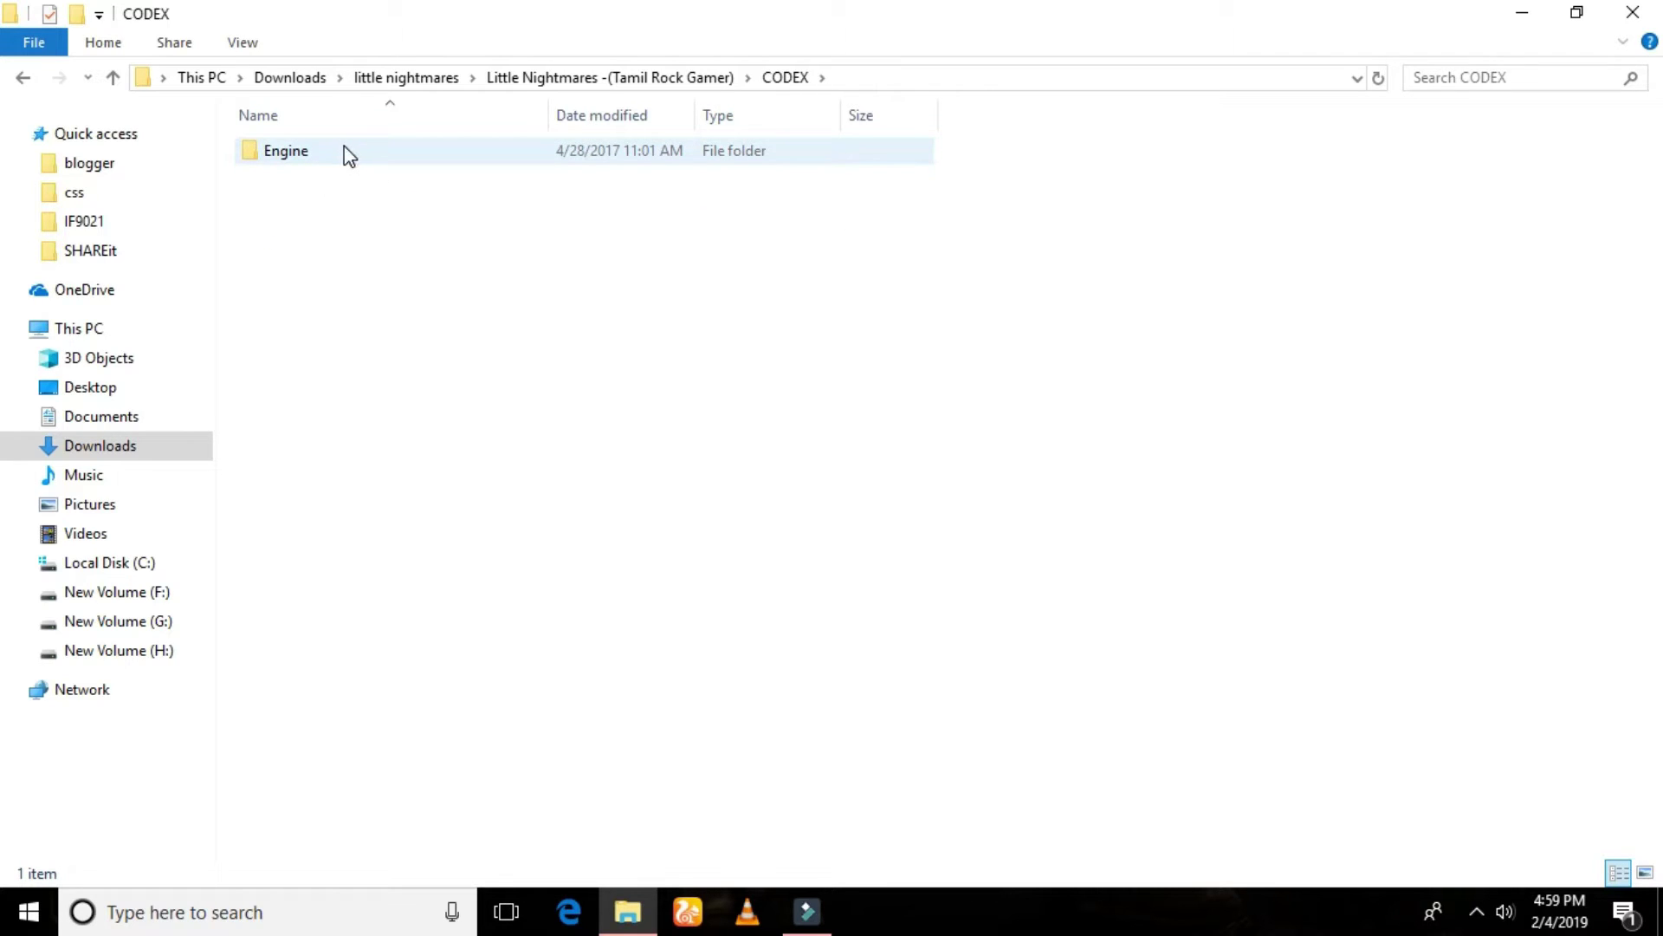
double_click(347, 152)
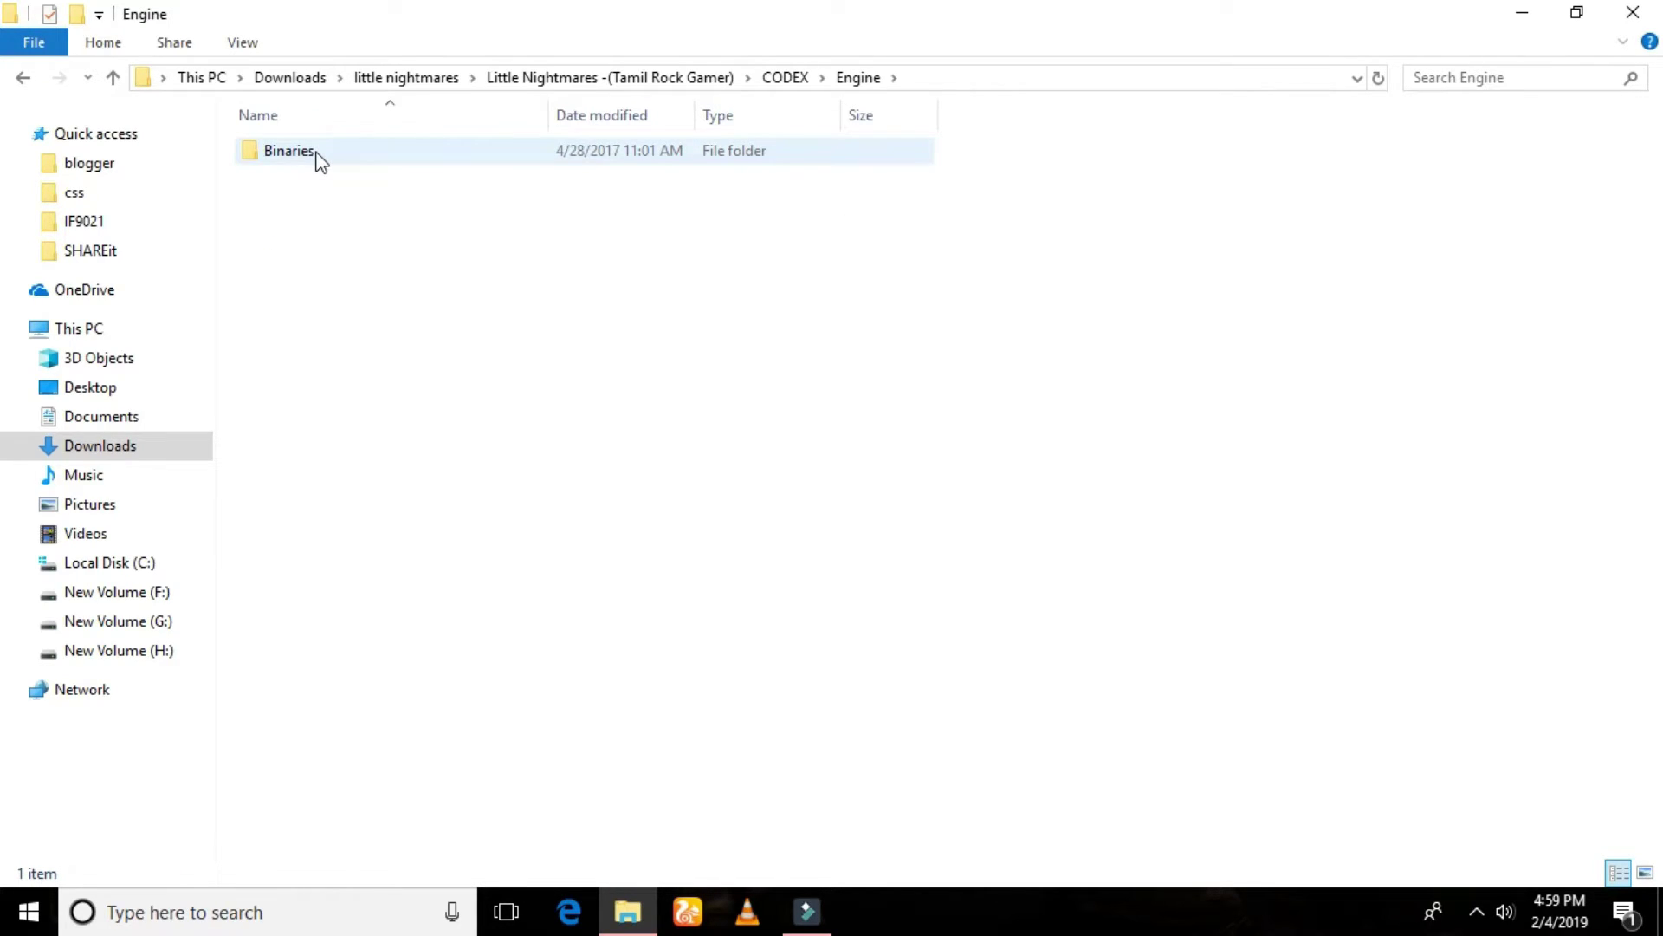
double_click(317, 158)
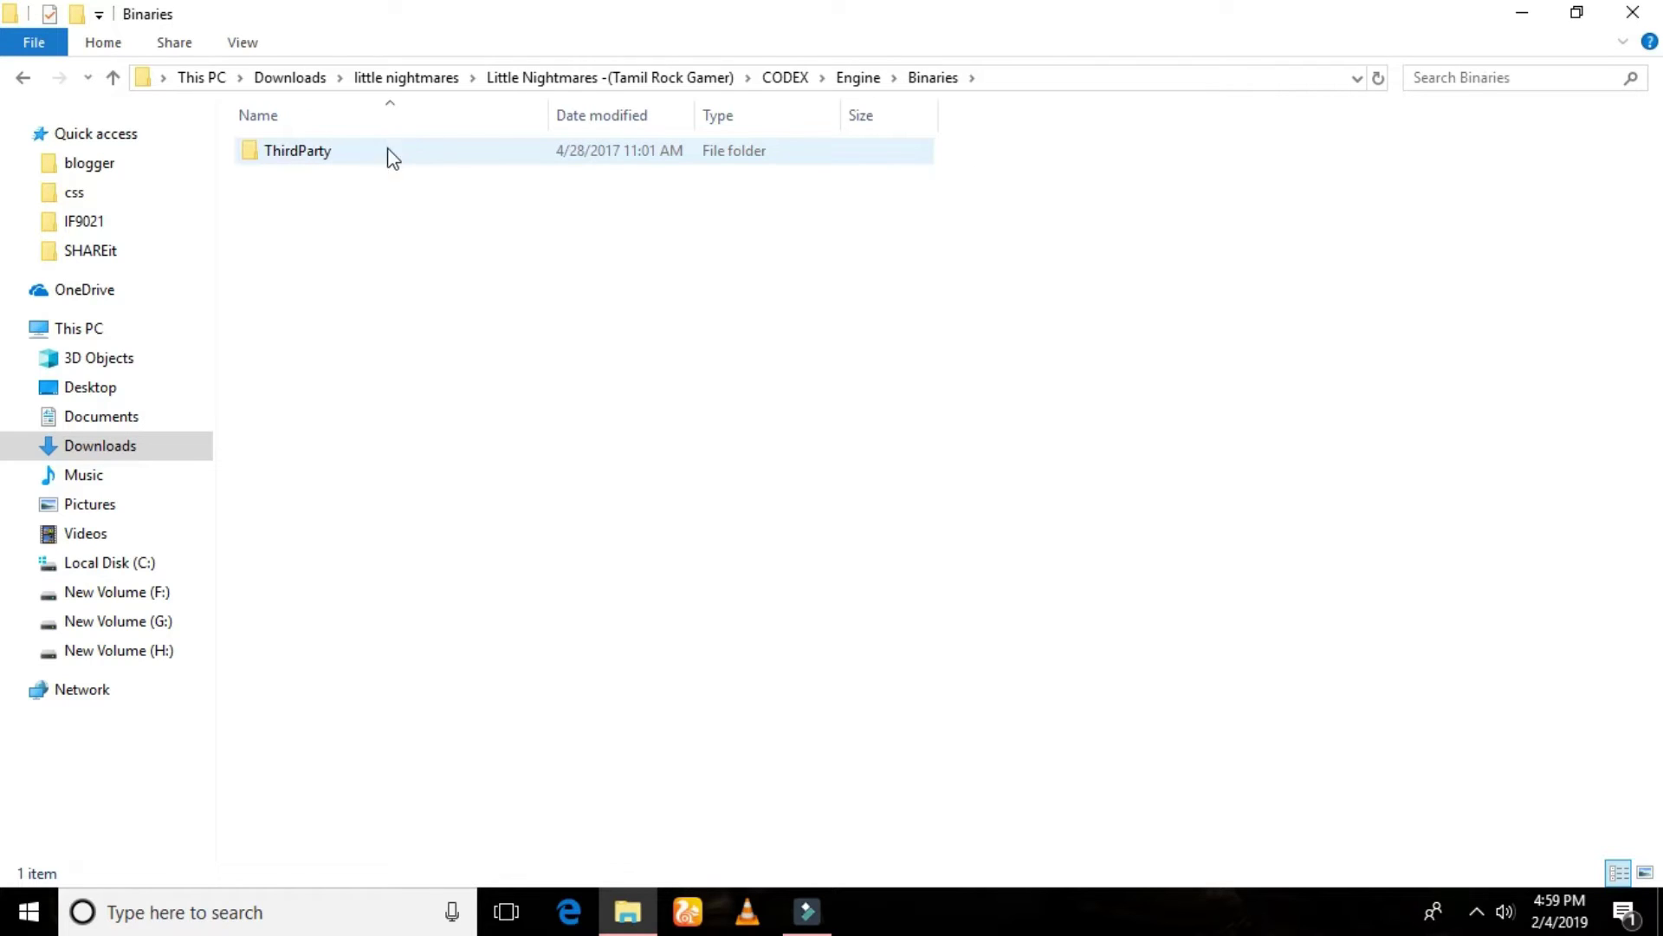
double_click(389, 157)
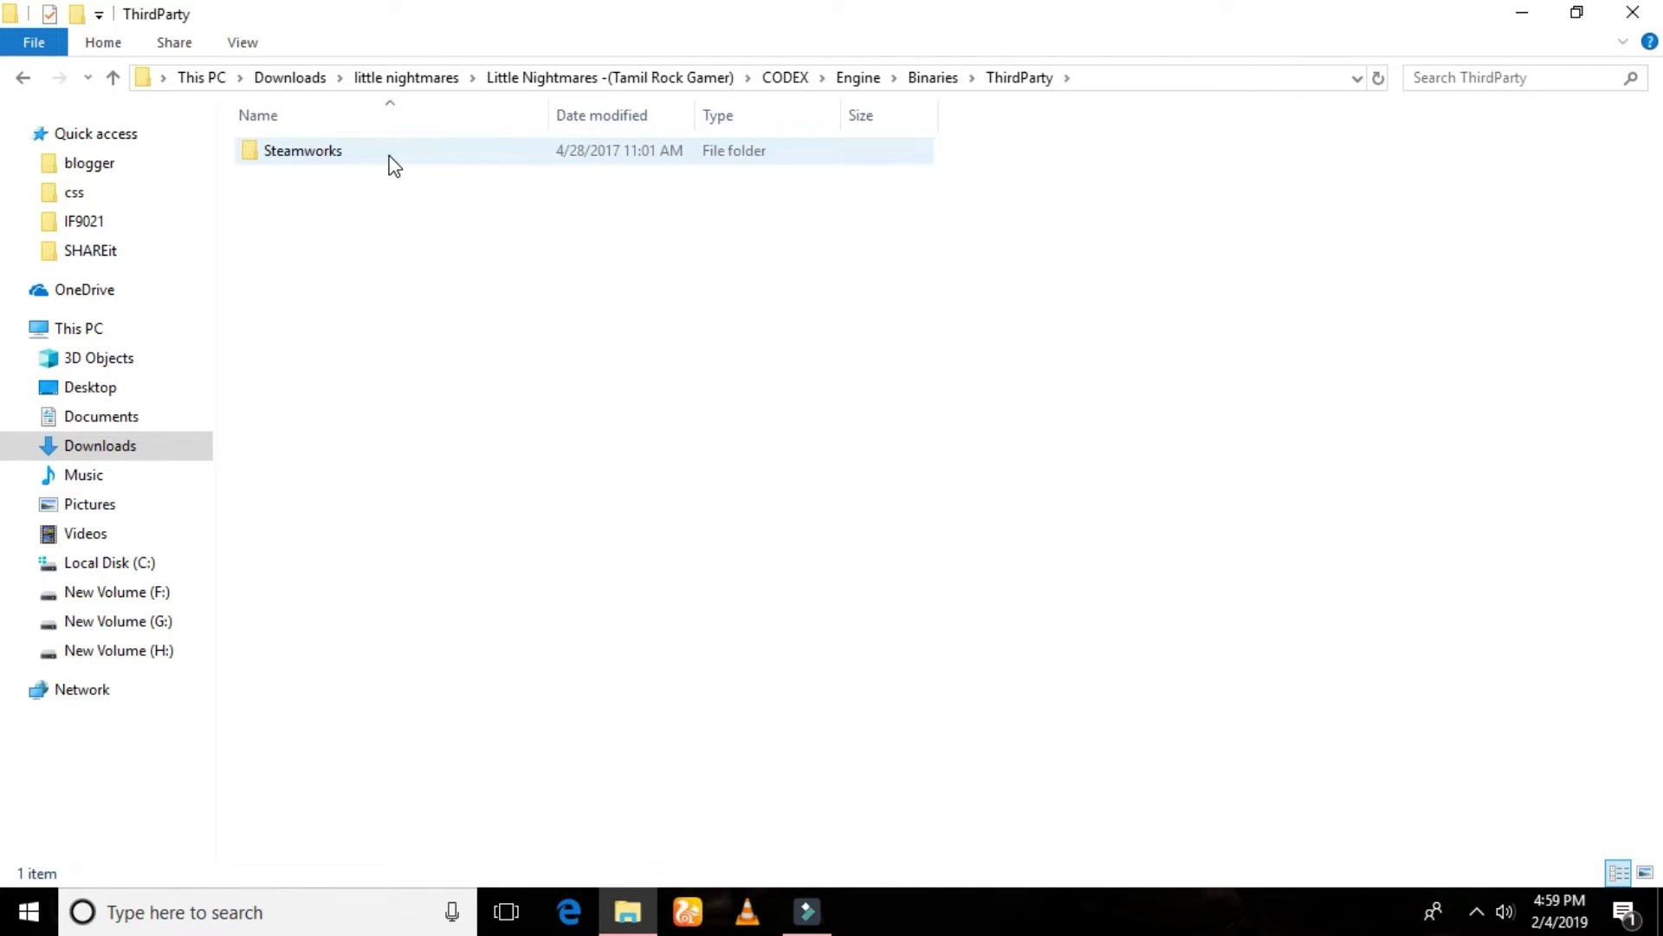
click(362, 152)
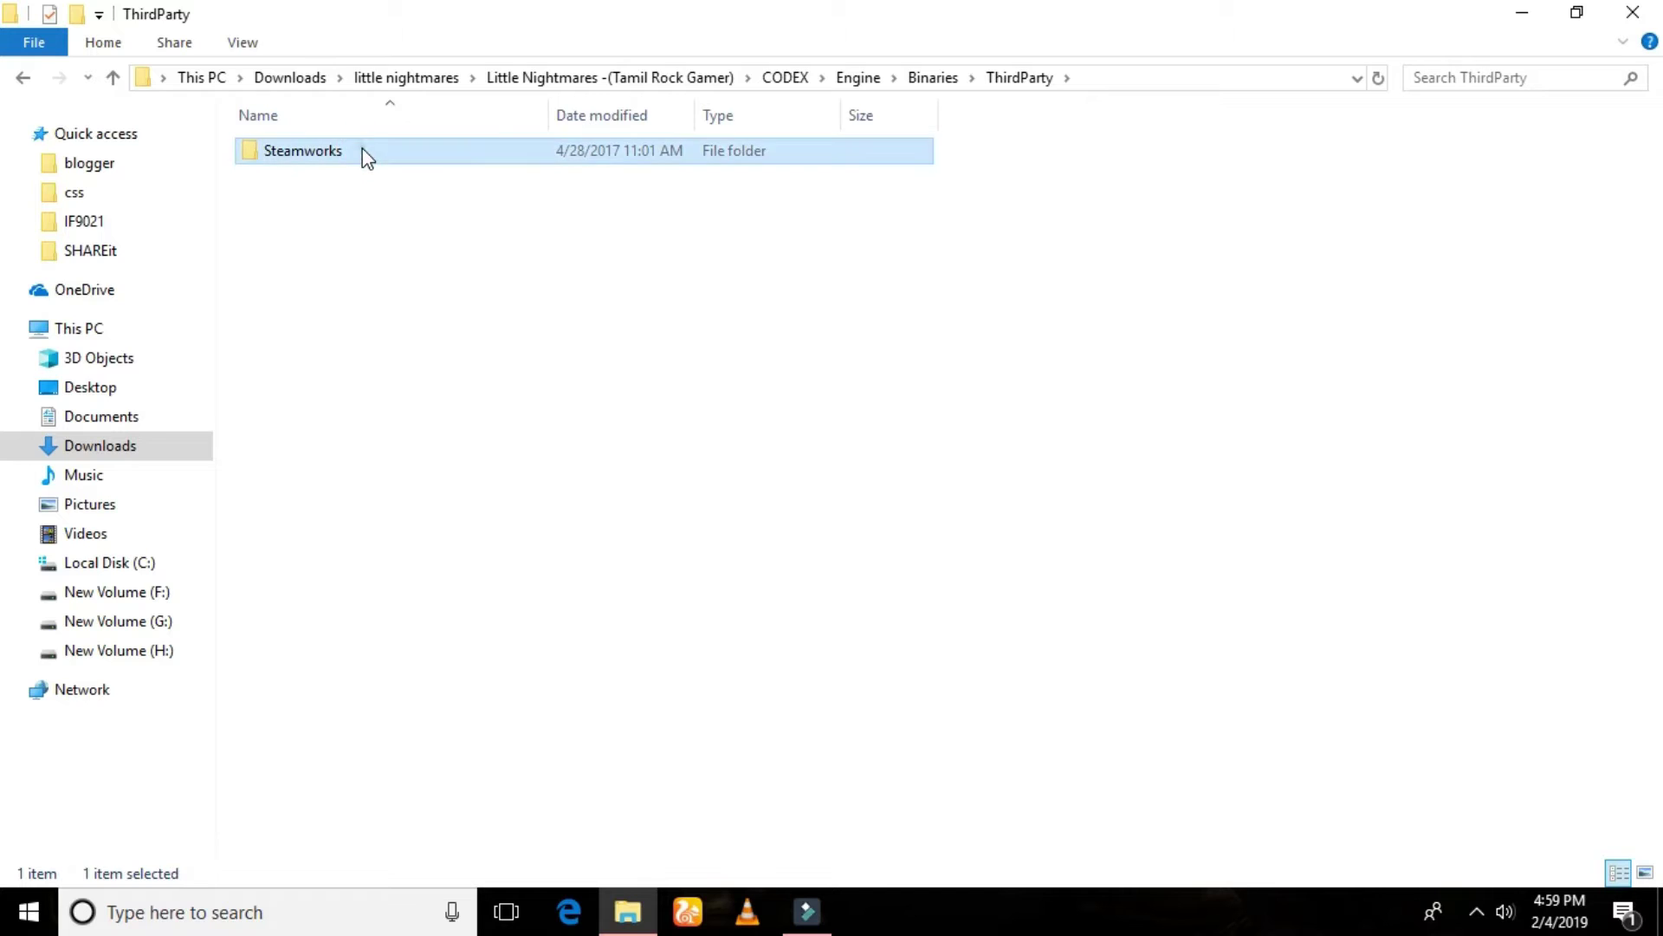
double_click(362, 152)
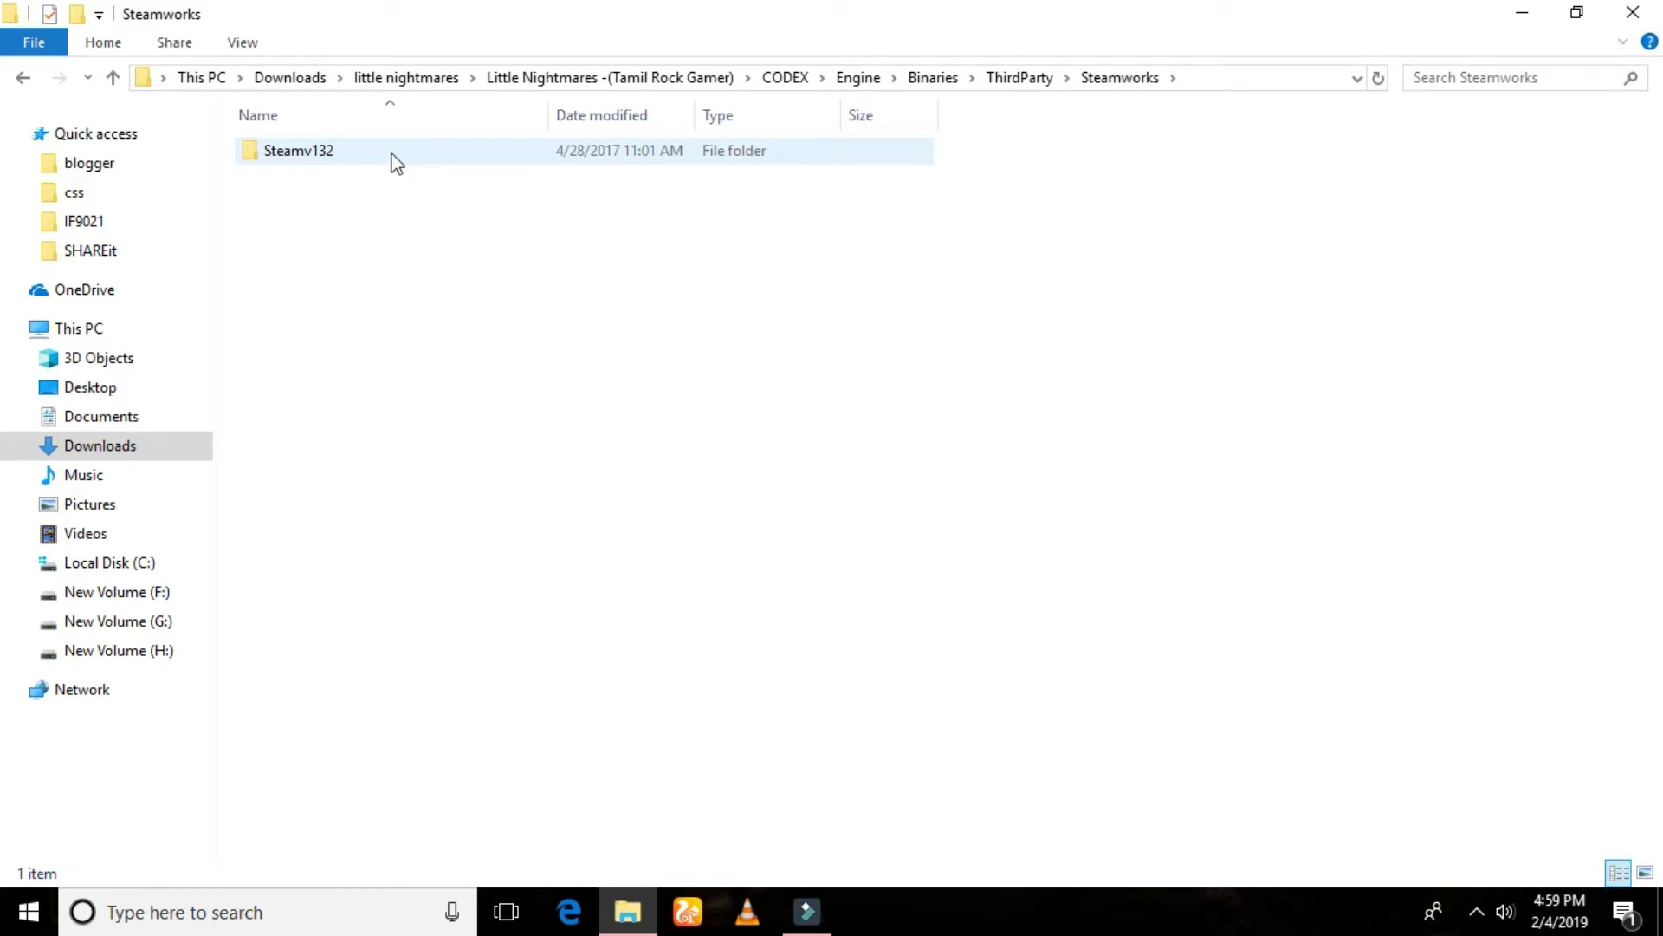
click(398, 148)
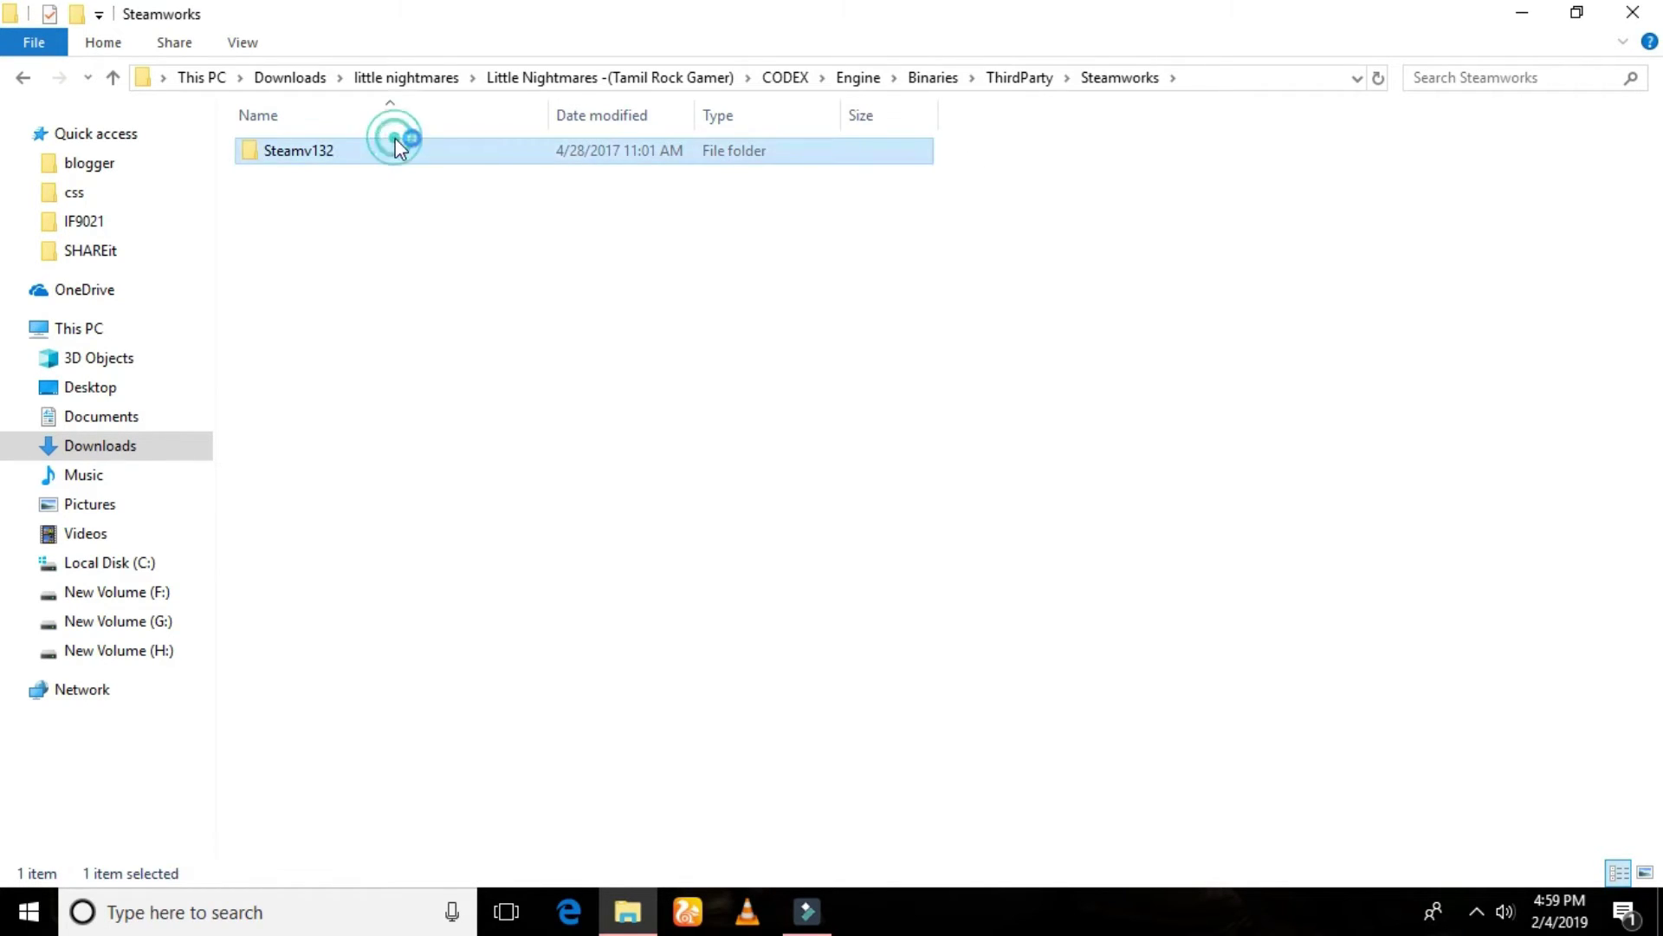
double_click(398, 148)
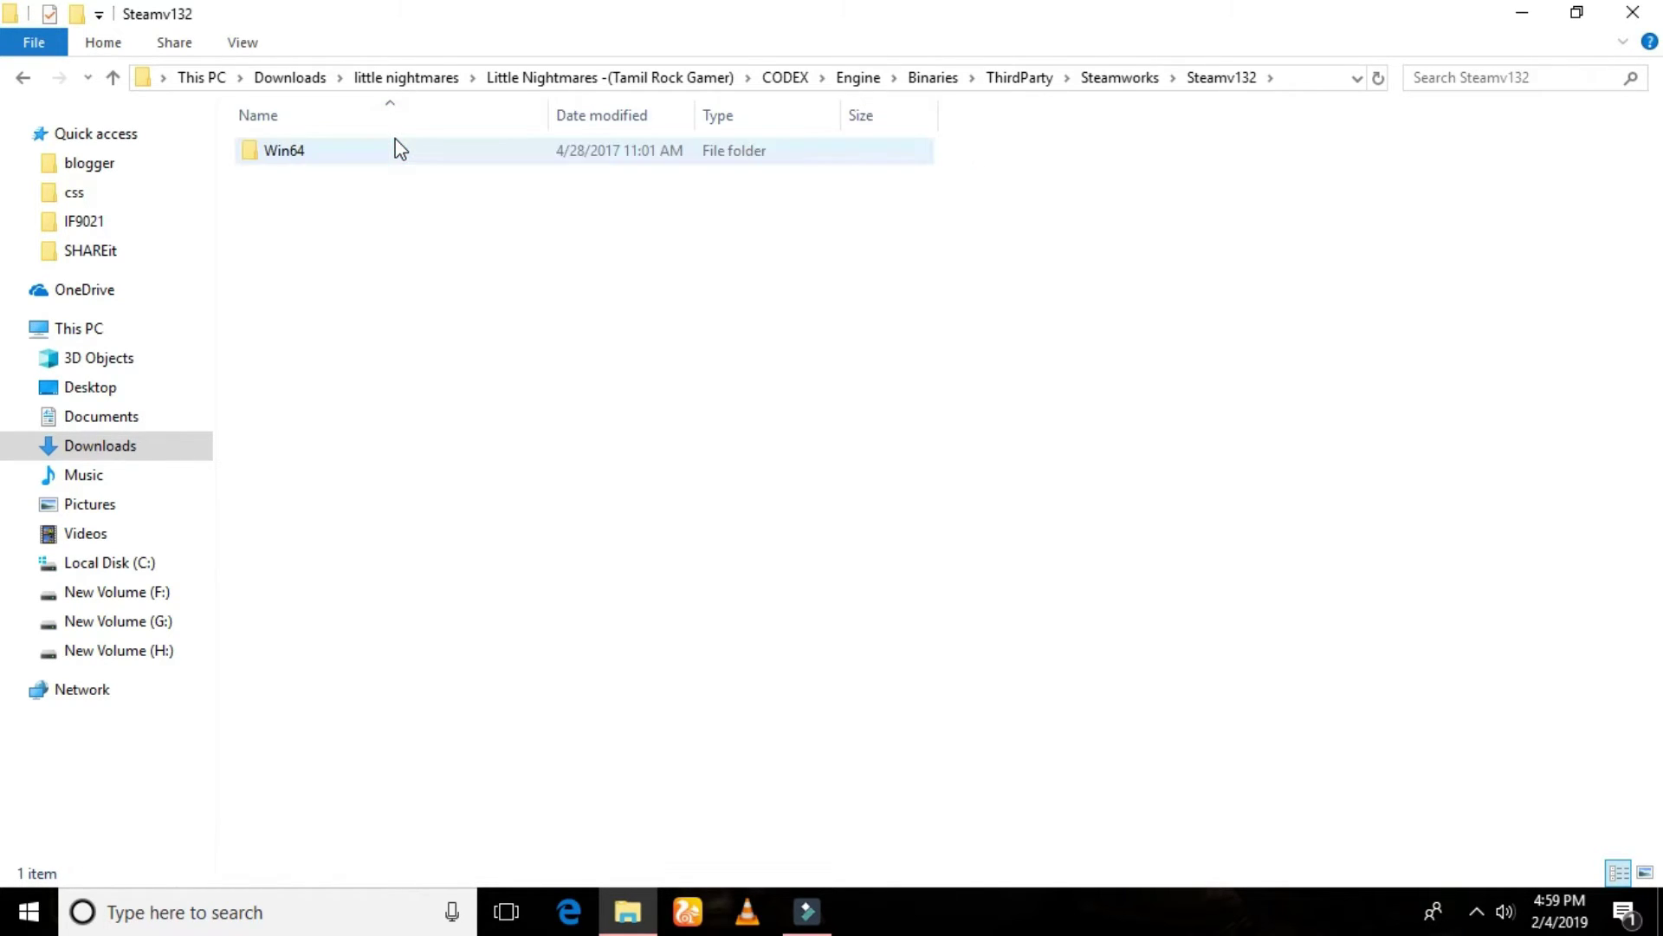
double_click(338, 167)
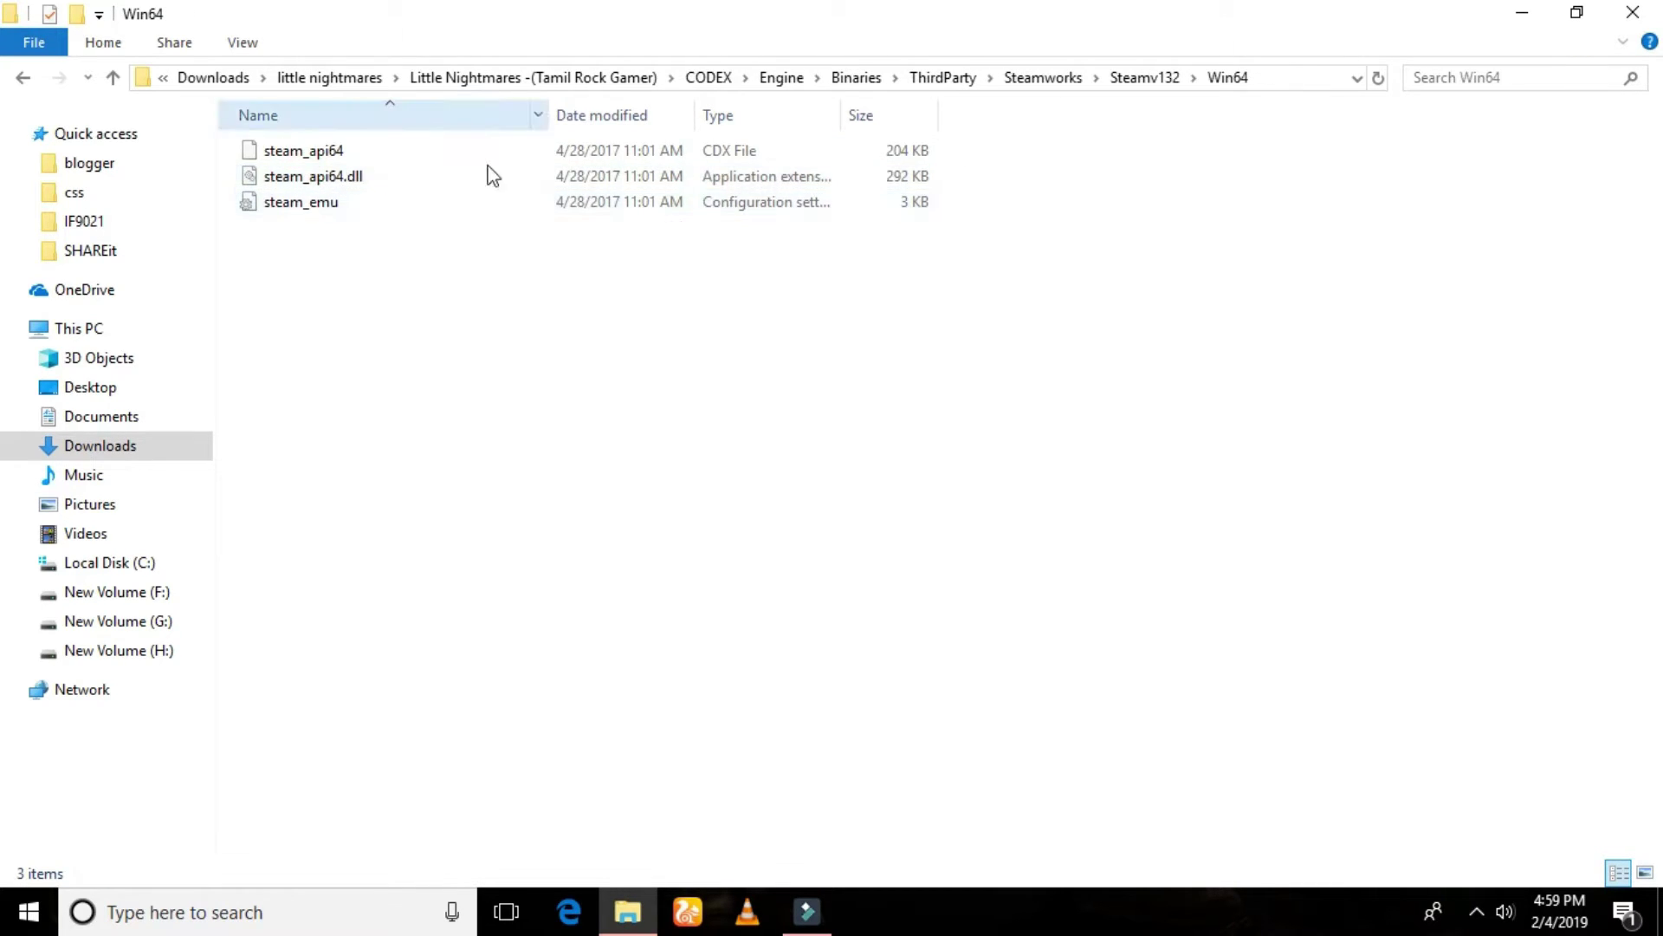
- Copy all the files in the CODEX Win64 folder and close the folder window
key(ctrl+a)
right_click(445, 191)
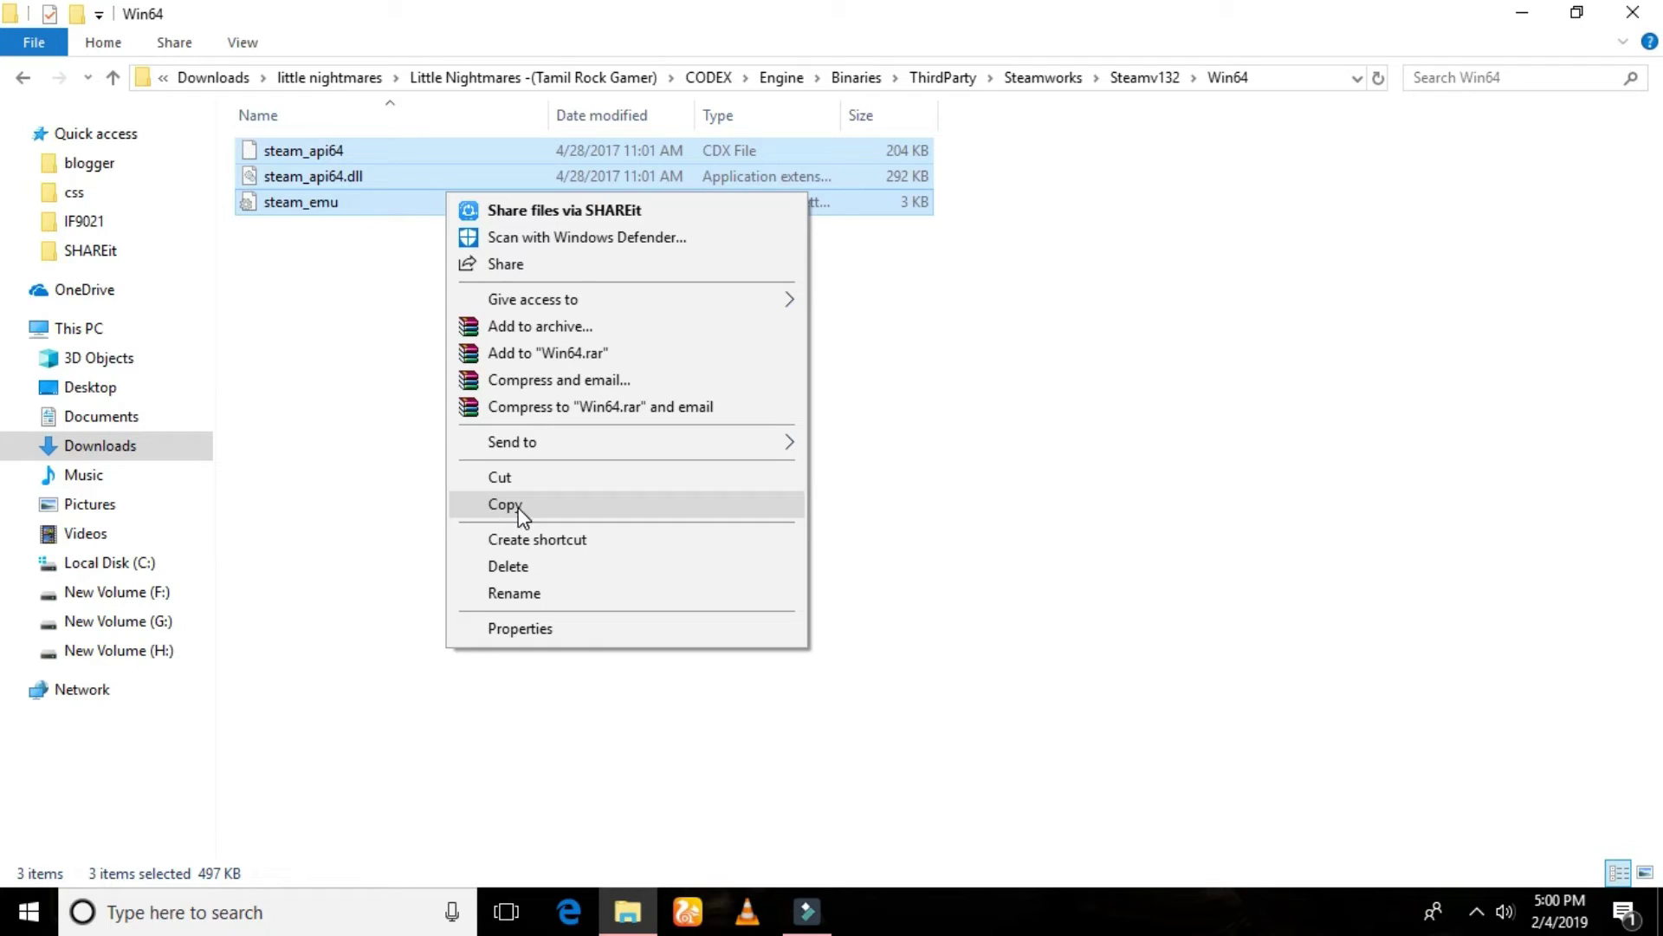
click(505, 504)
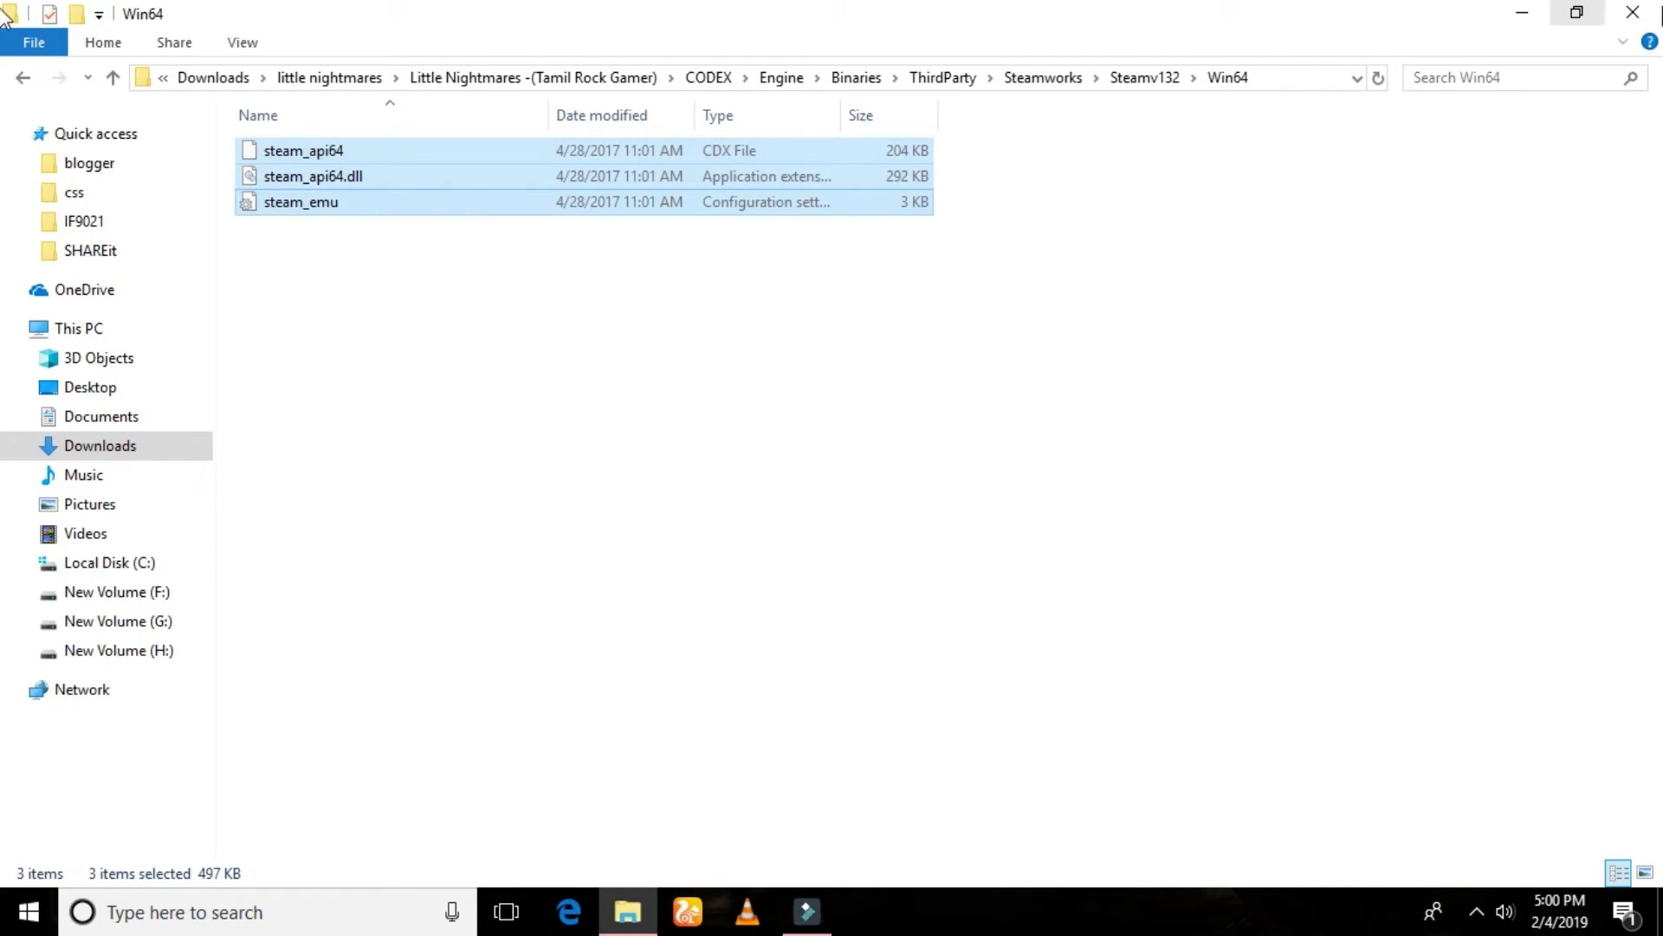
click(1633, 12)
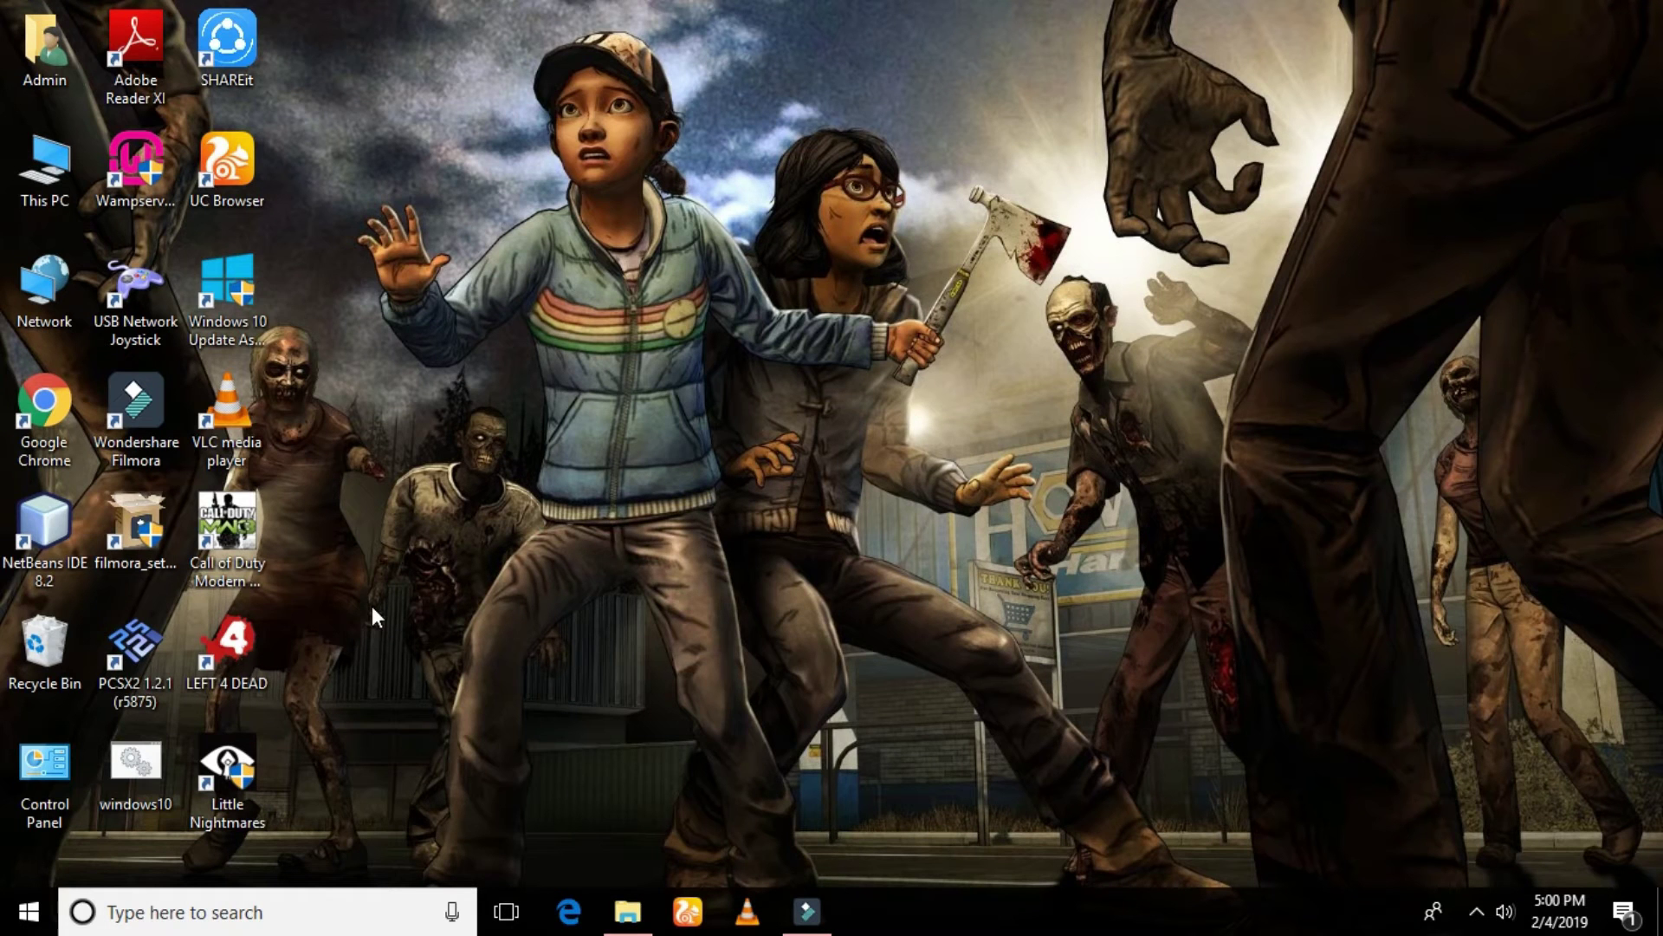
- Open the file location of the Little Nightmares desktop shortcut and go up to the Little Nightmares folder on G:
click(222, 782)
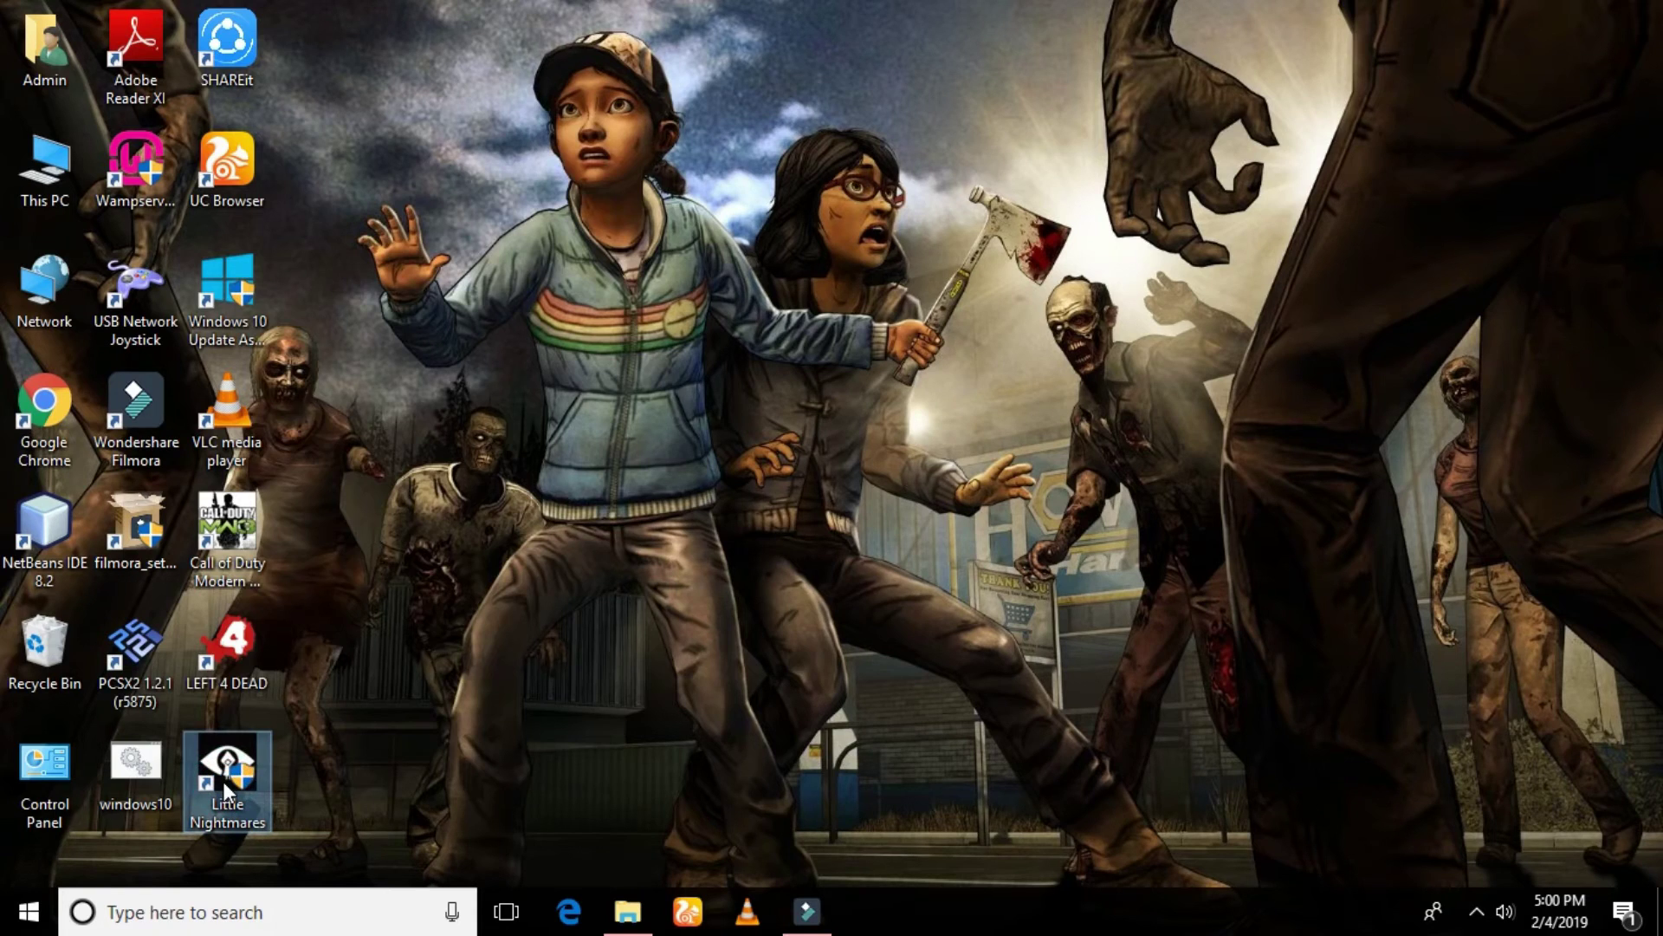
right_click(222, 781)
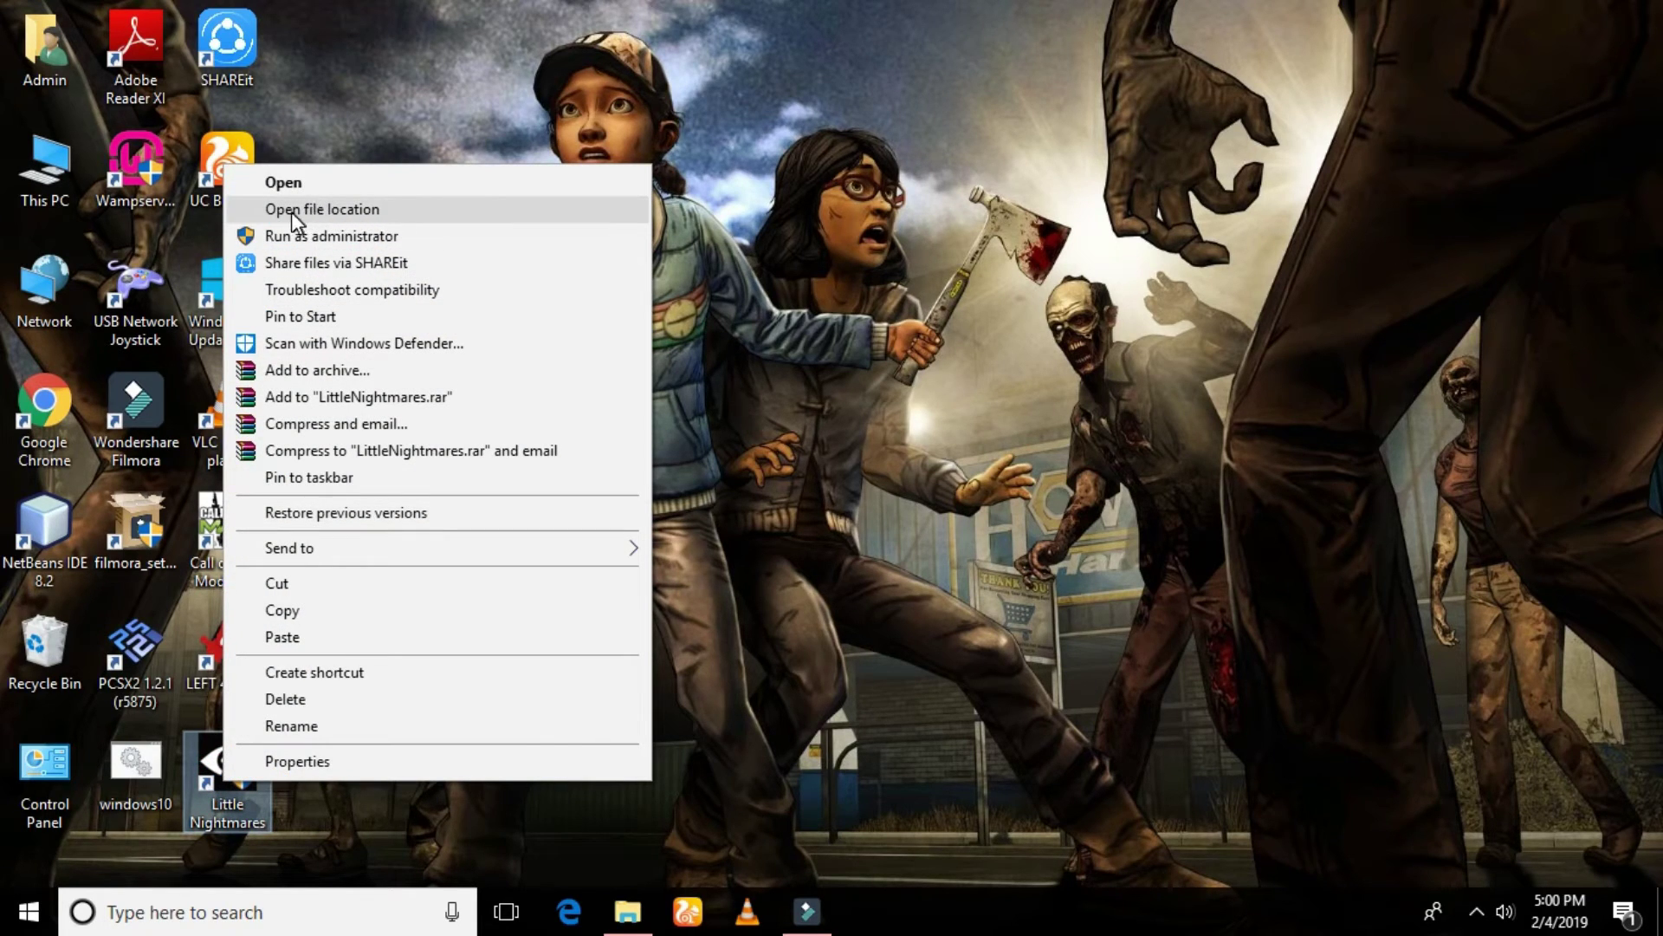
click(341, 208)
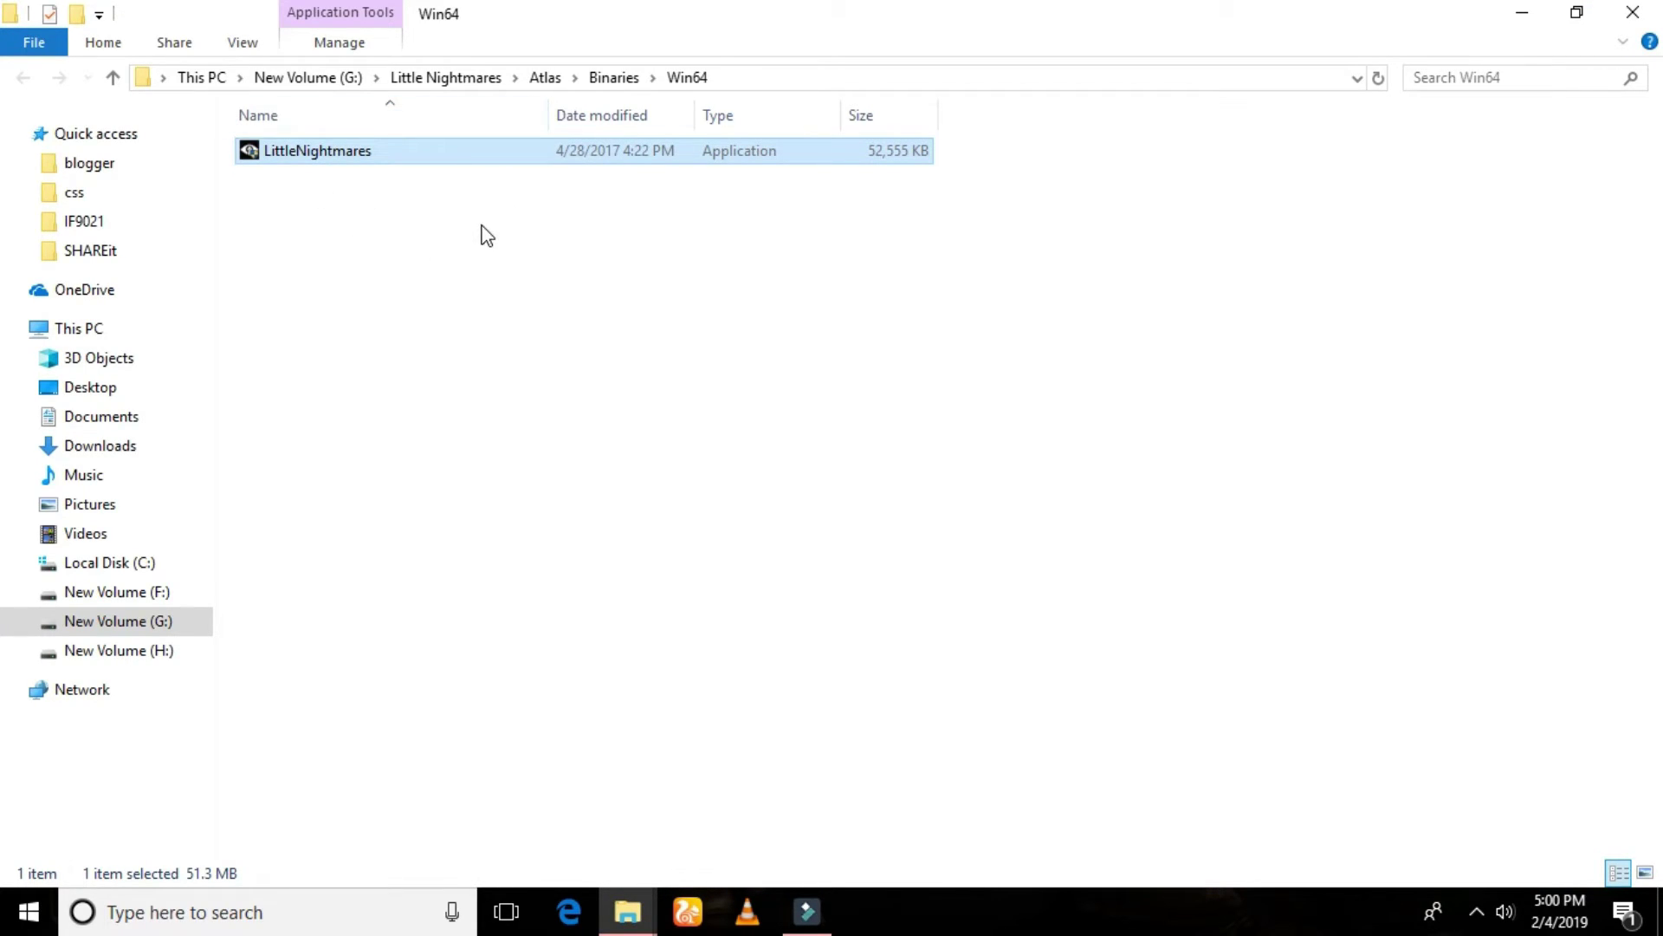
click(447, 77)
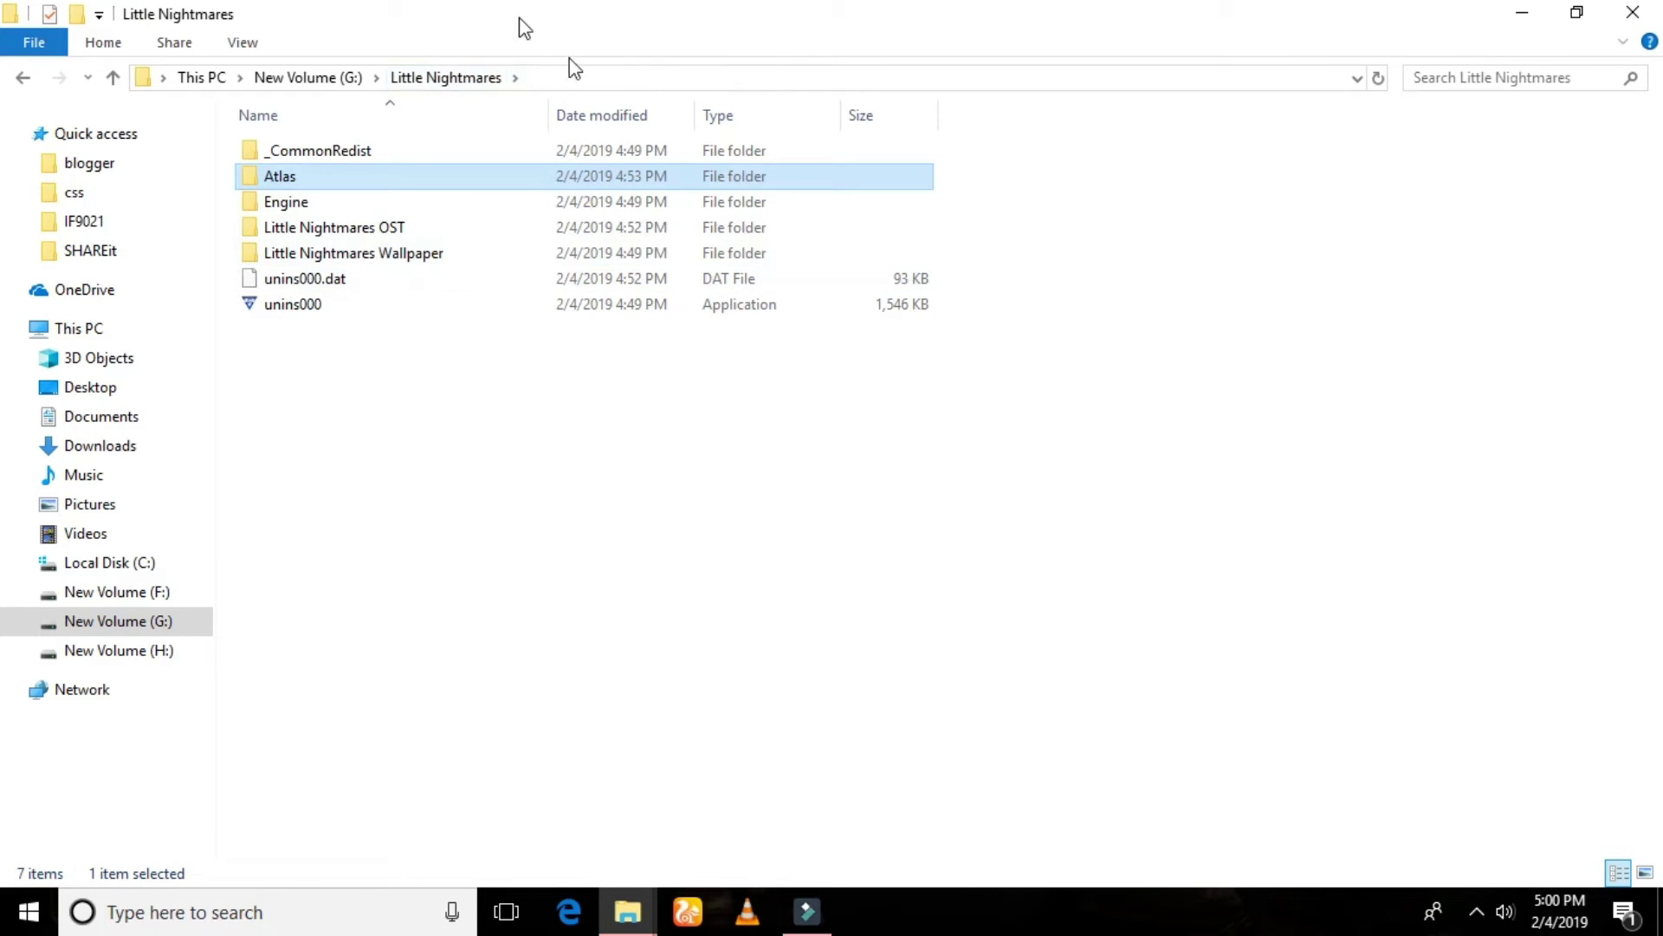
- Open Engine\Binaries\ThirdParty\Steamworks\Steamv132\Win64 inside the installed Little Nightmares folder
double_click(319, 206)
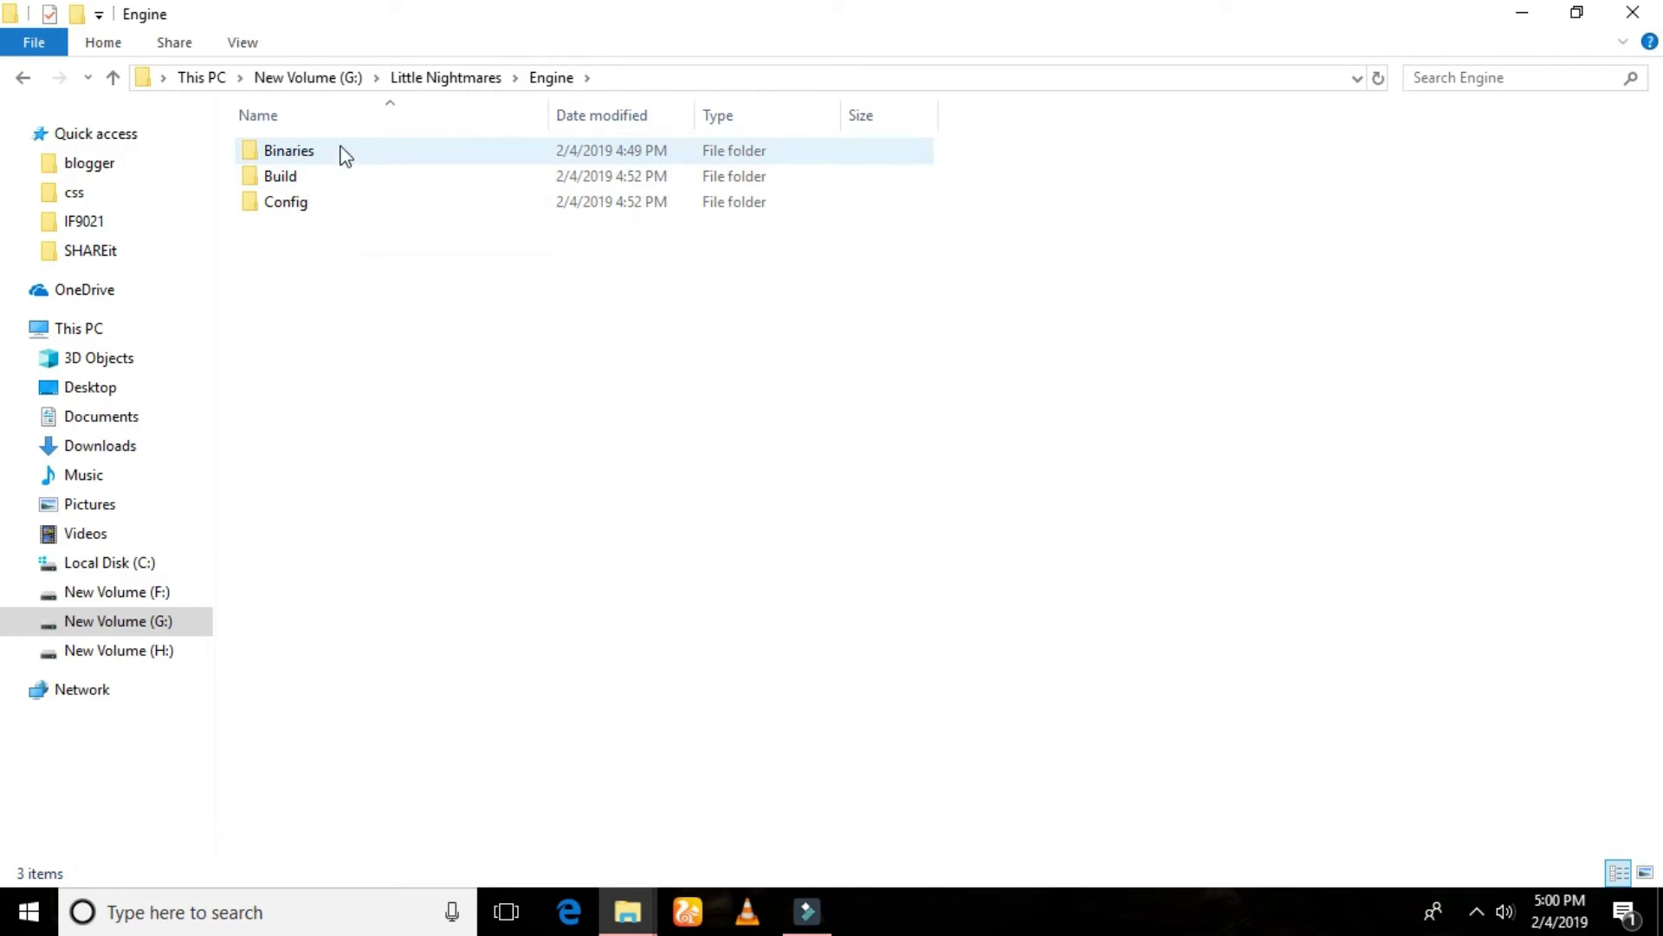
double_click(336, 153)
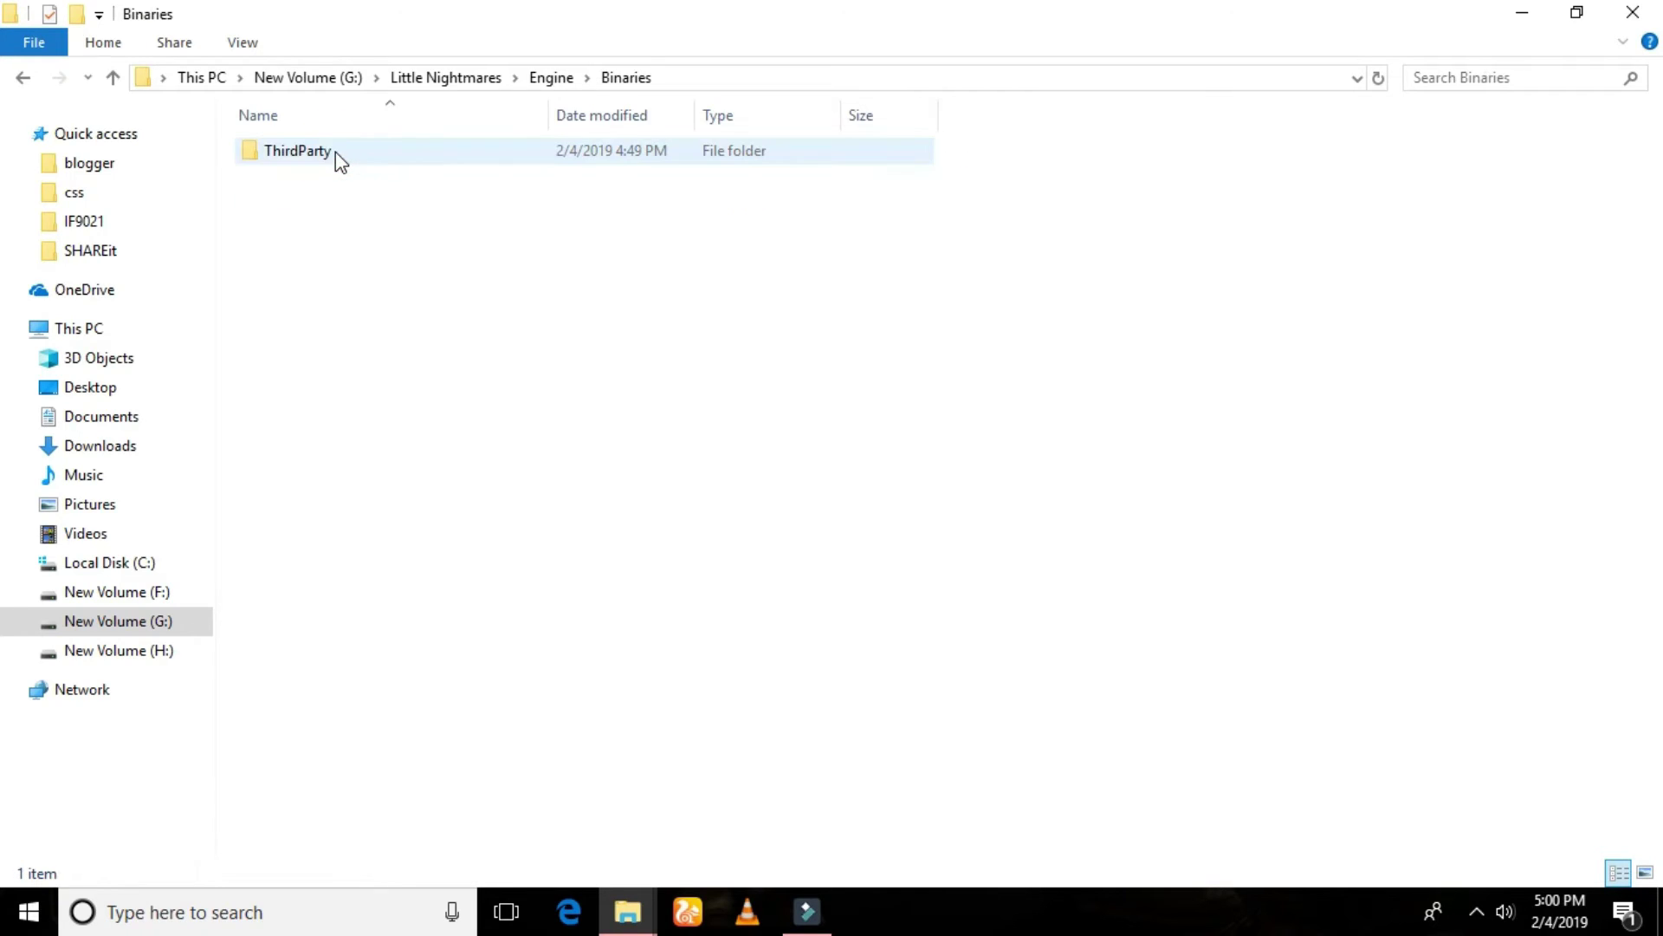
double_click(338, 155)
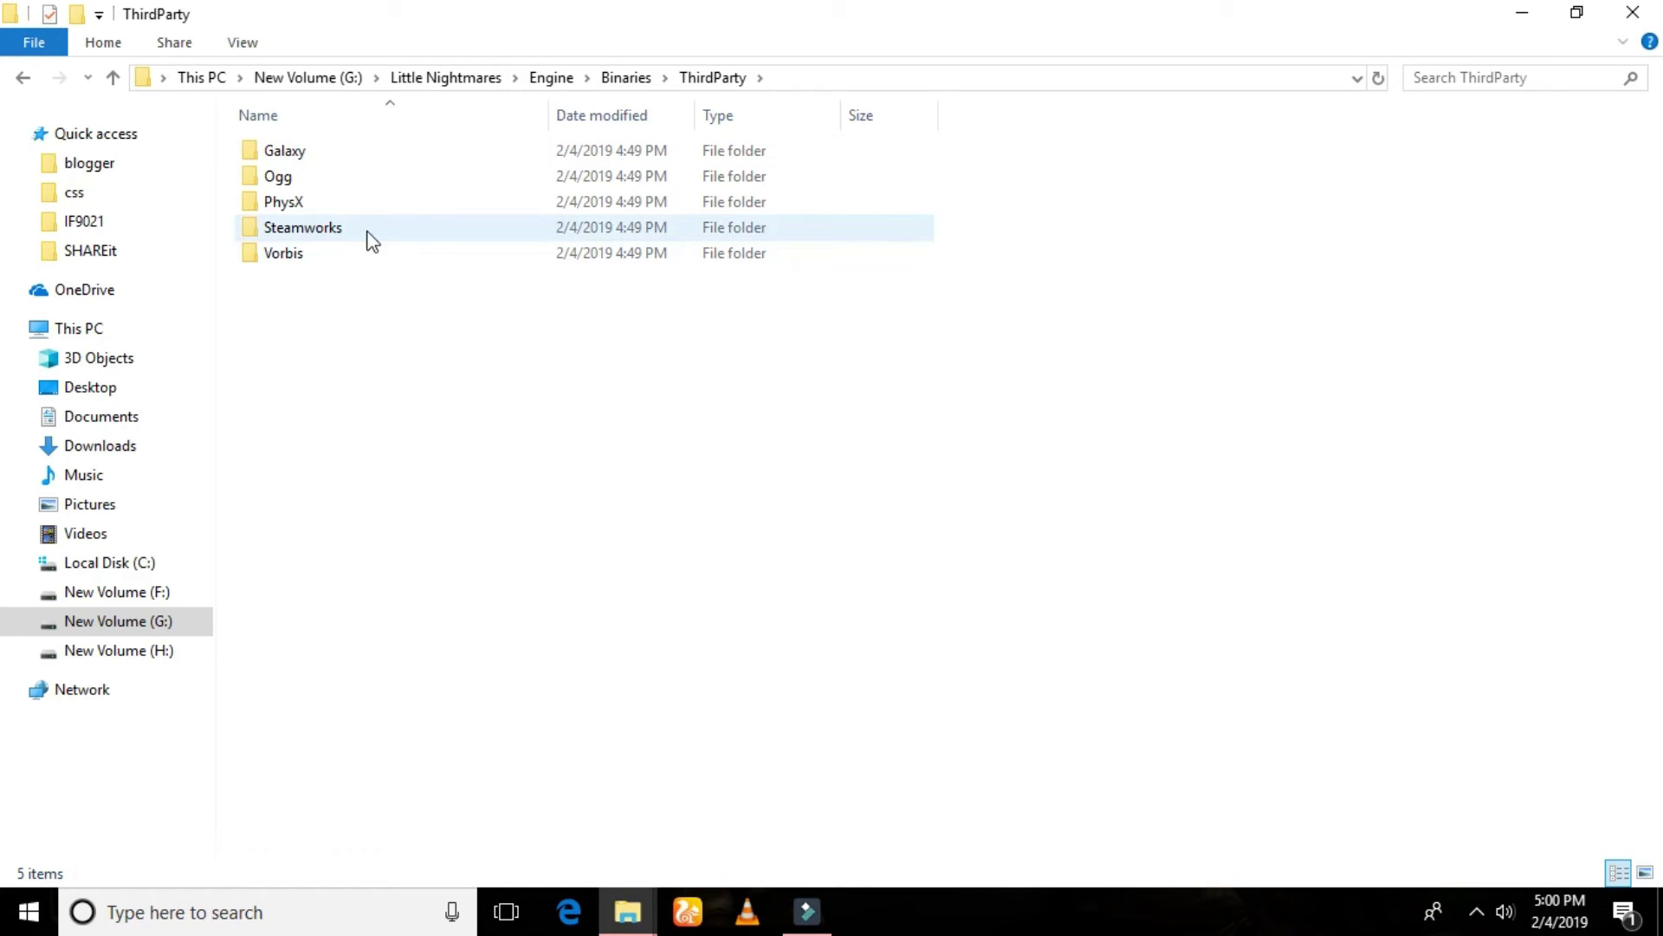
double_click(323, 228)
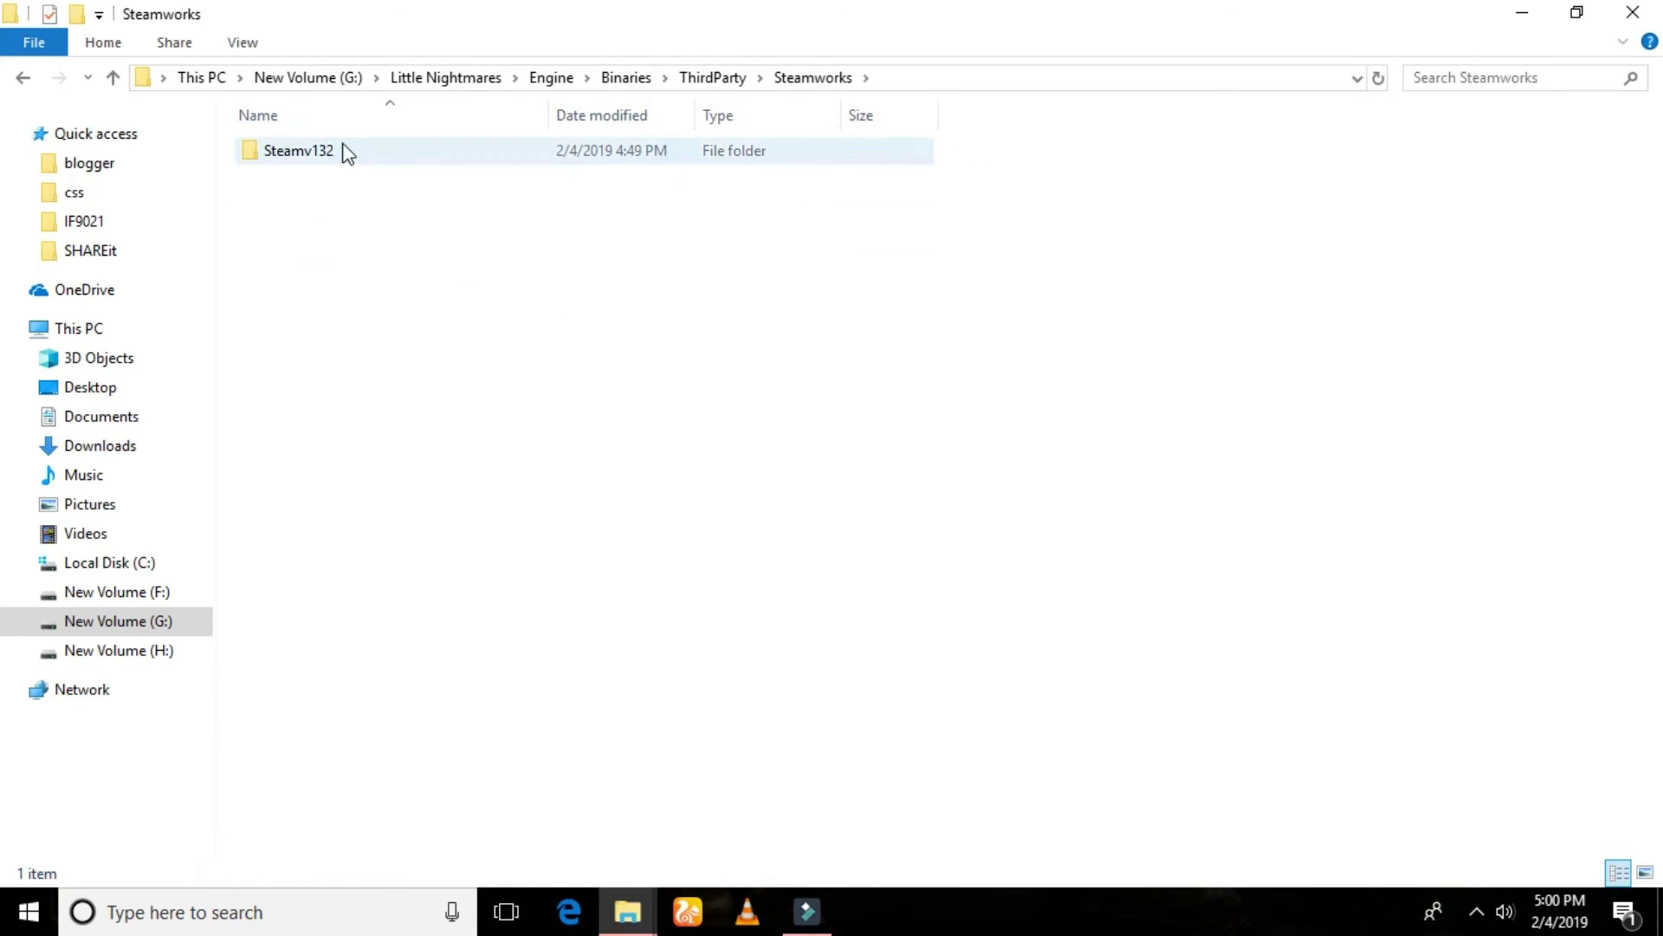
double_click(356, 156)
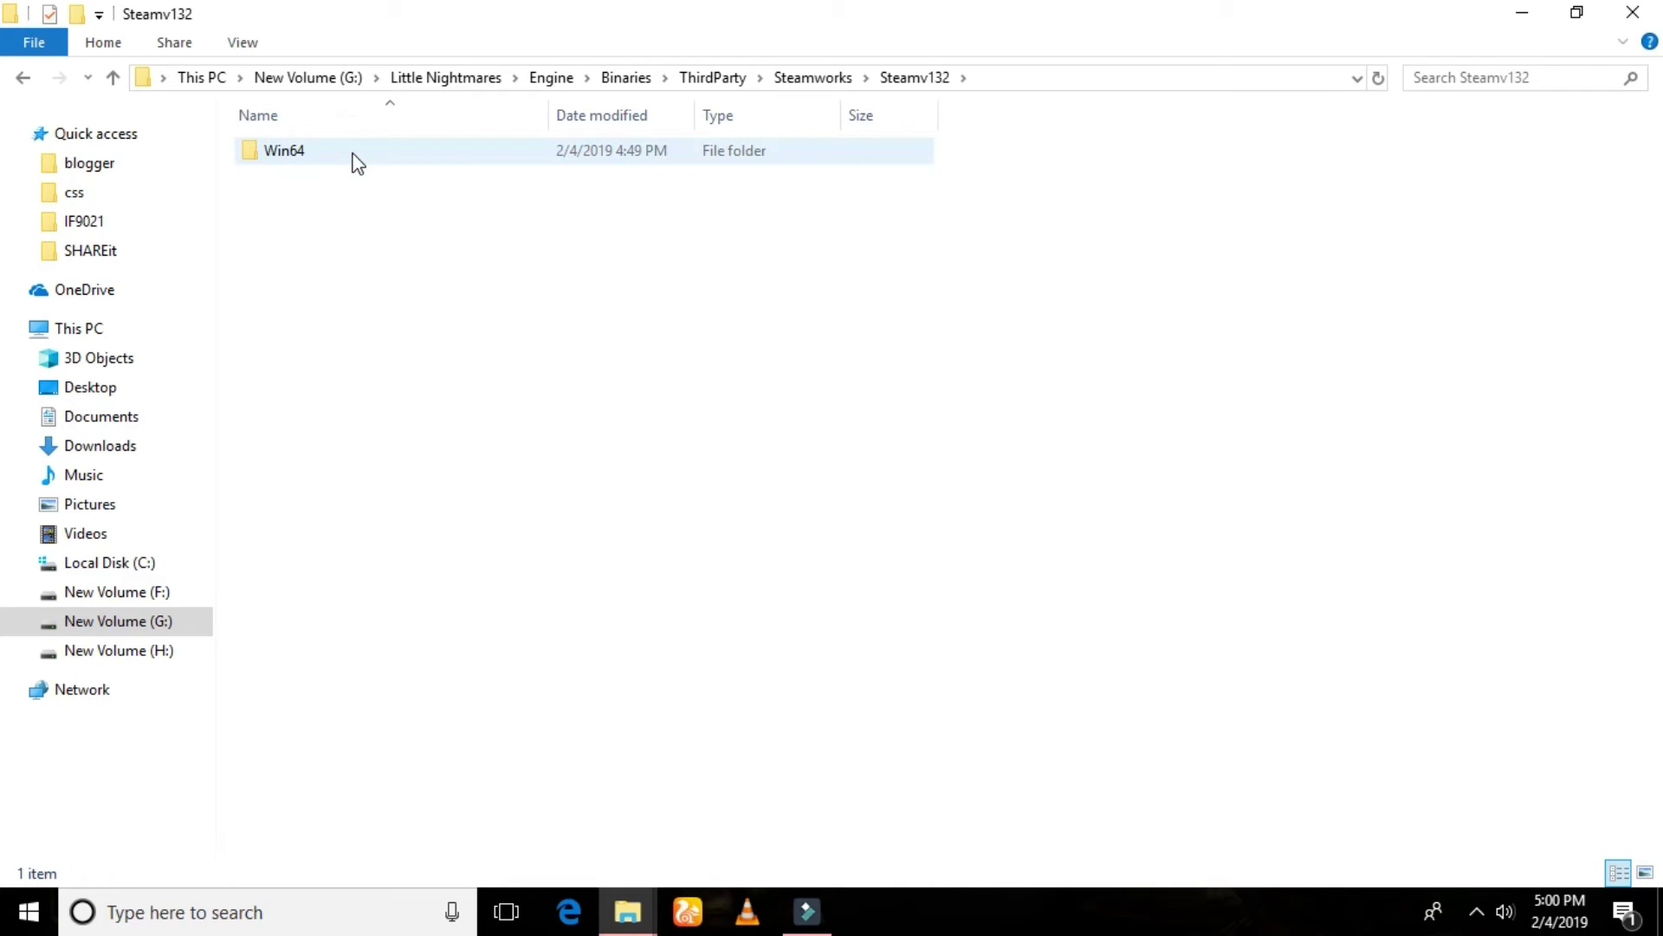
double_click(376, 153)
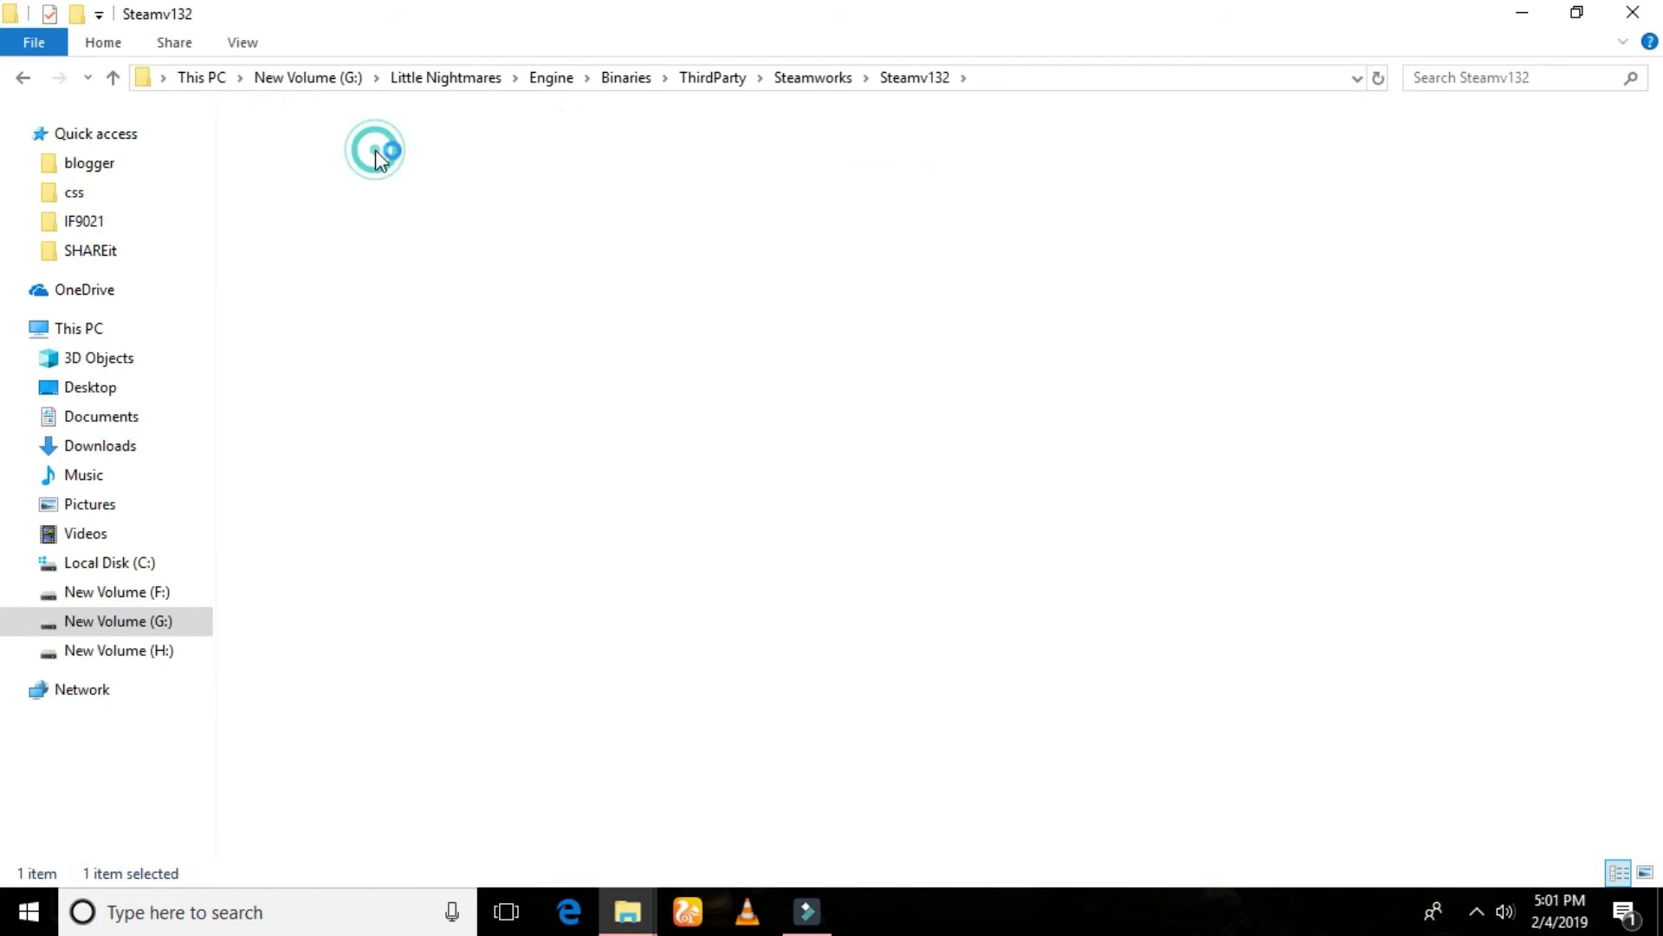
- Paste the copied files into the installed game's Win64 folder, replacing steam_api64.dll, and close the folder window
right_click(412, 223)
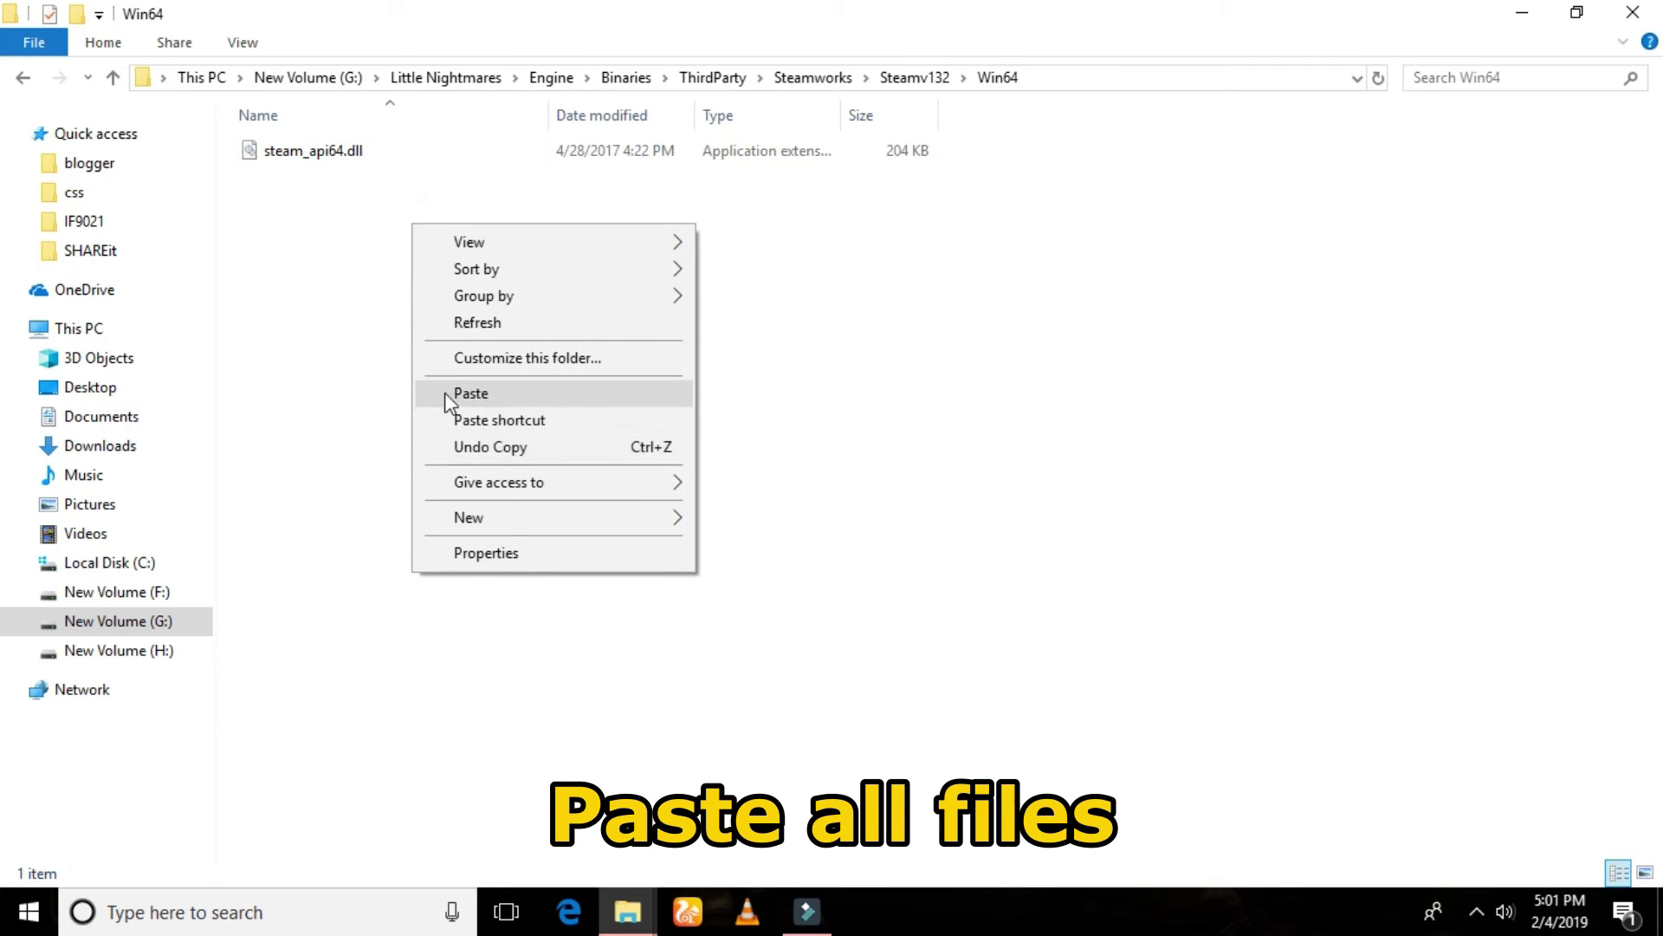
click(465, 392)
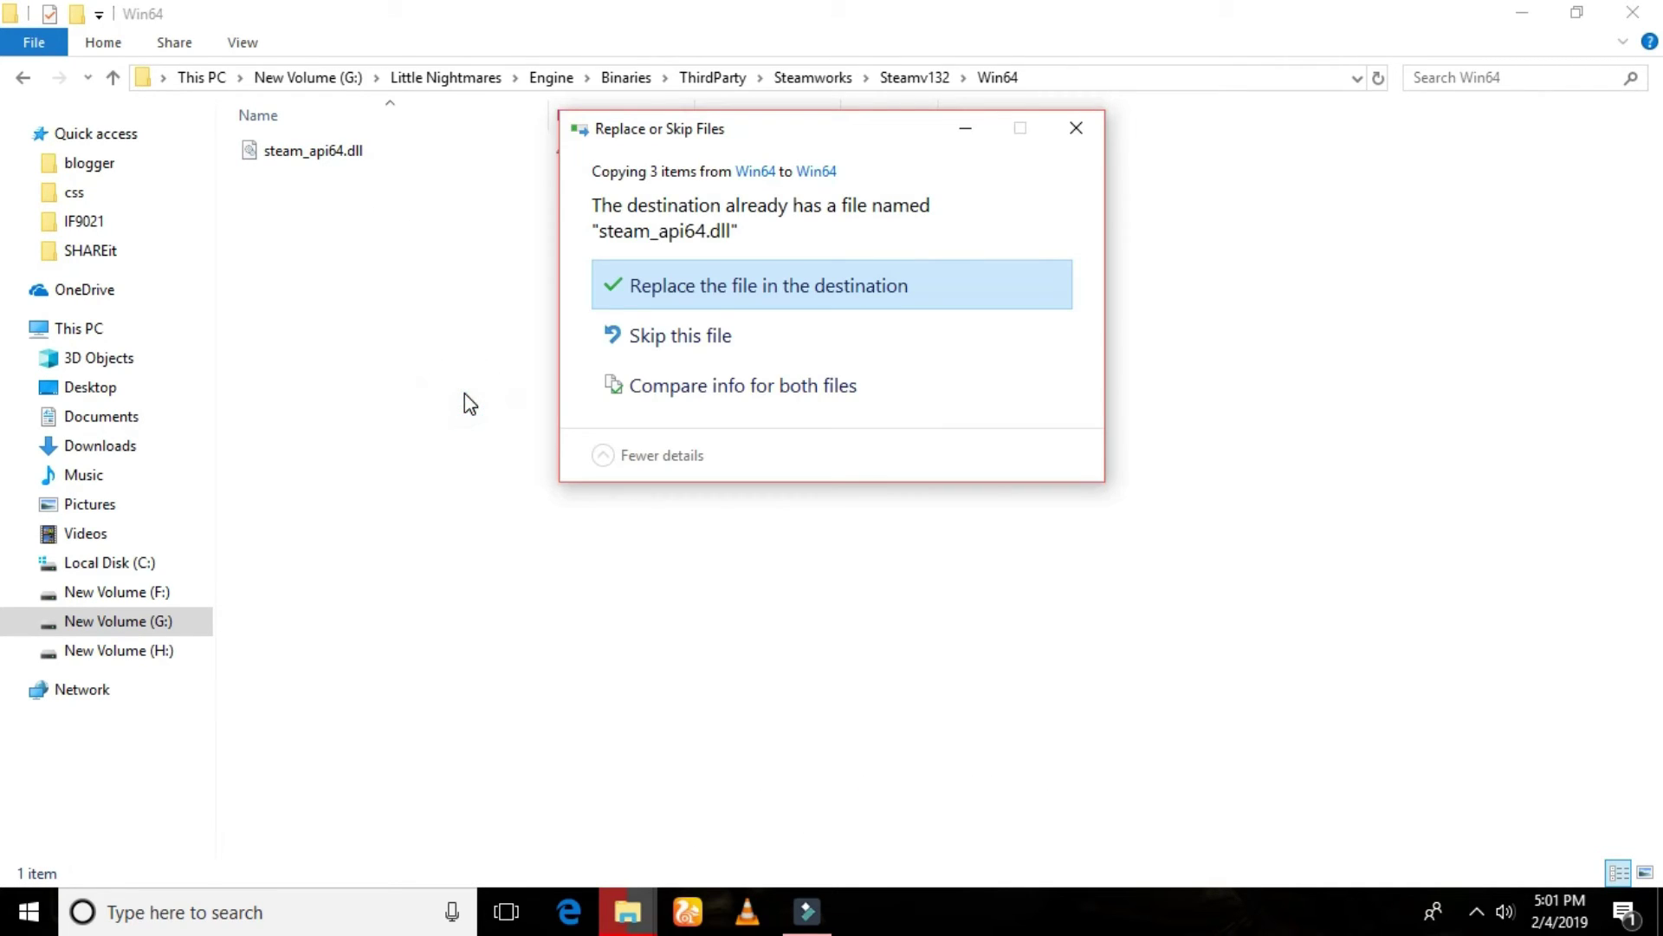
click(750, 289)
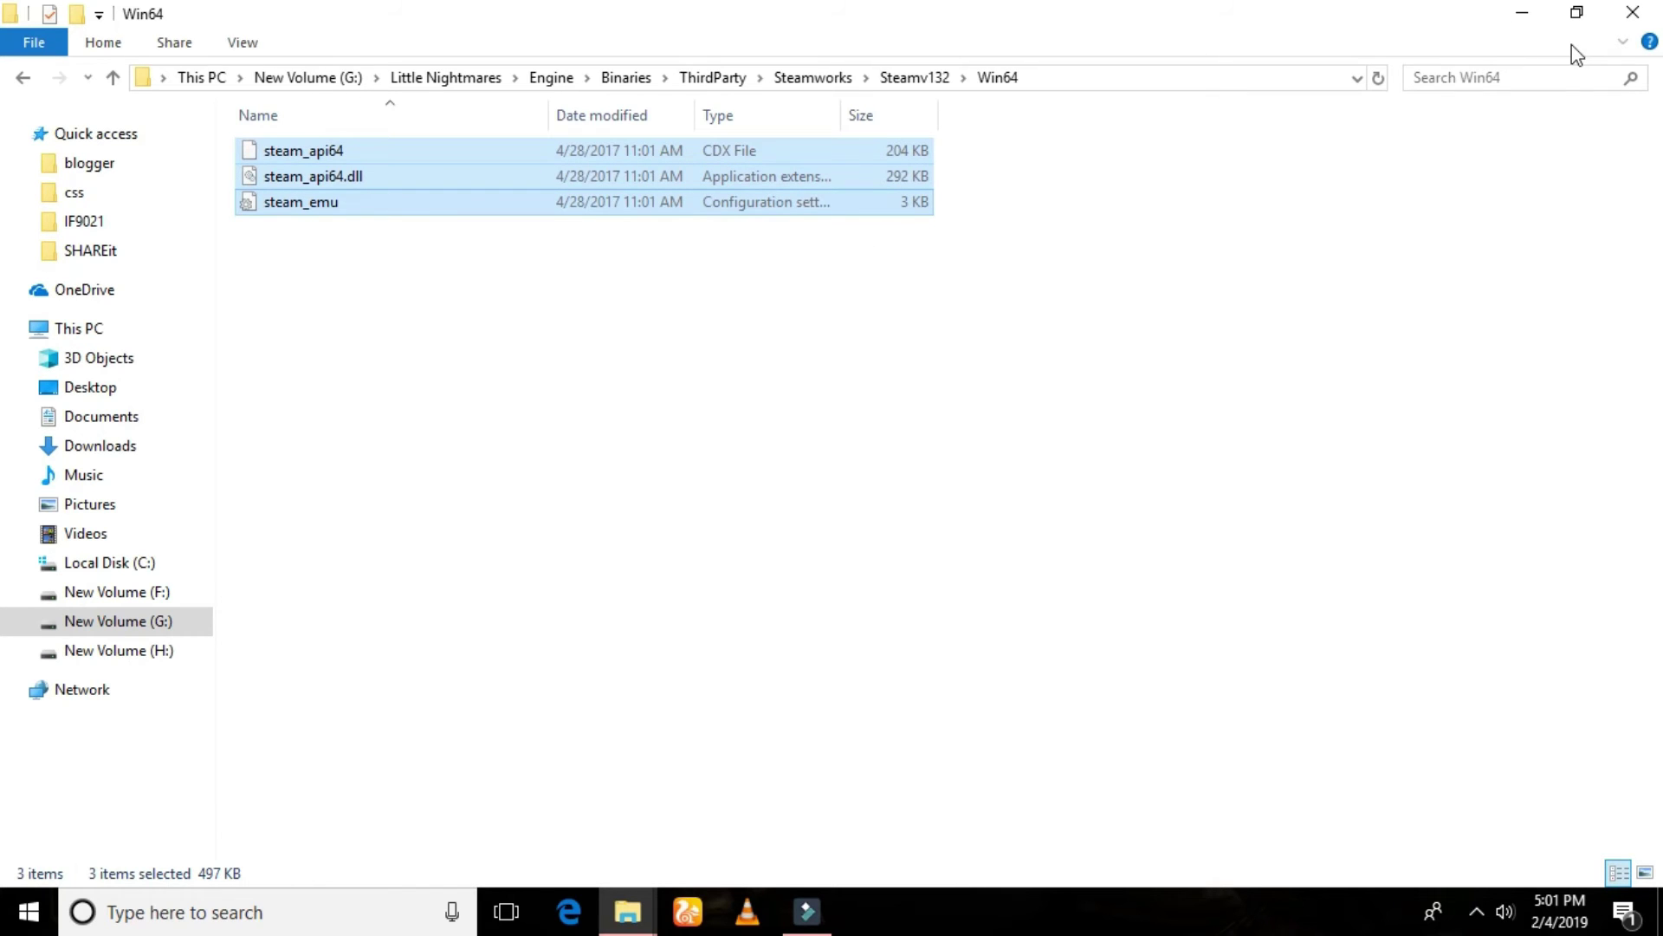
click(1633, 12)
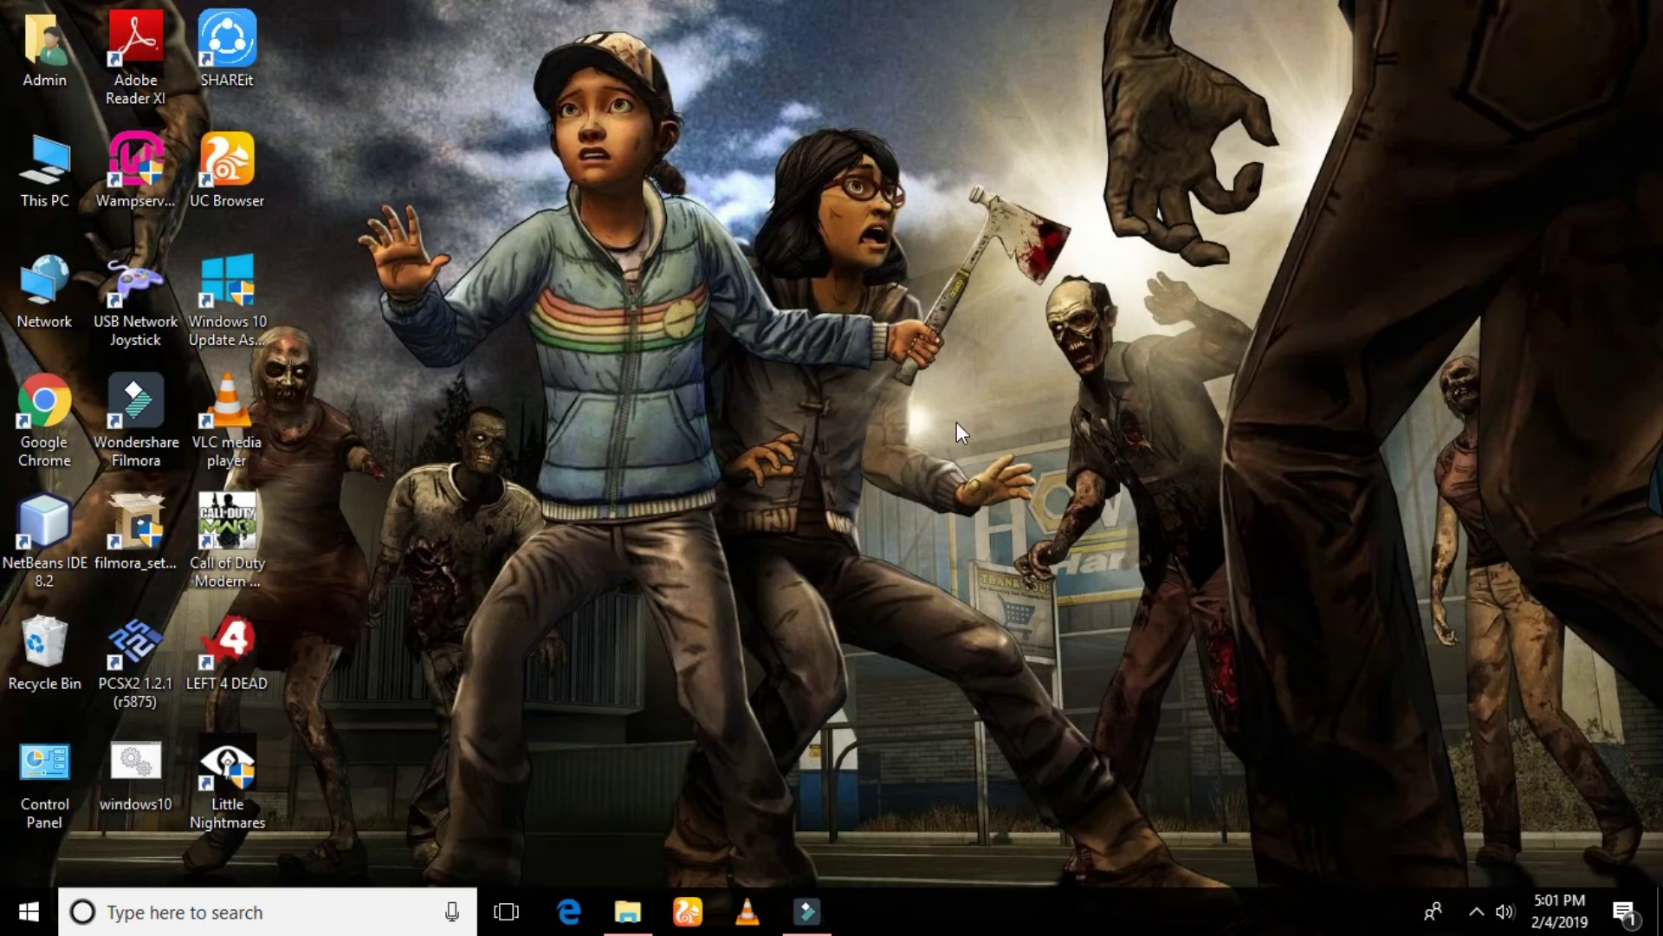
- Launch Little Nightmares from the desktop shortcut and start a new game
double_click(225, 788)
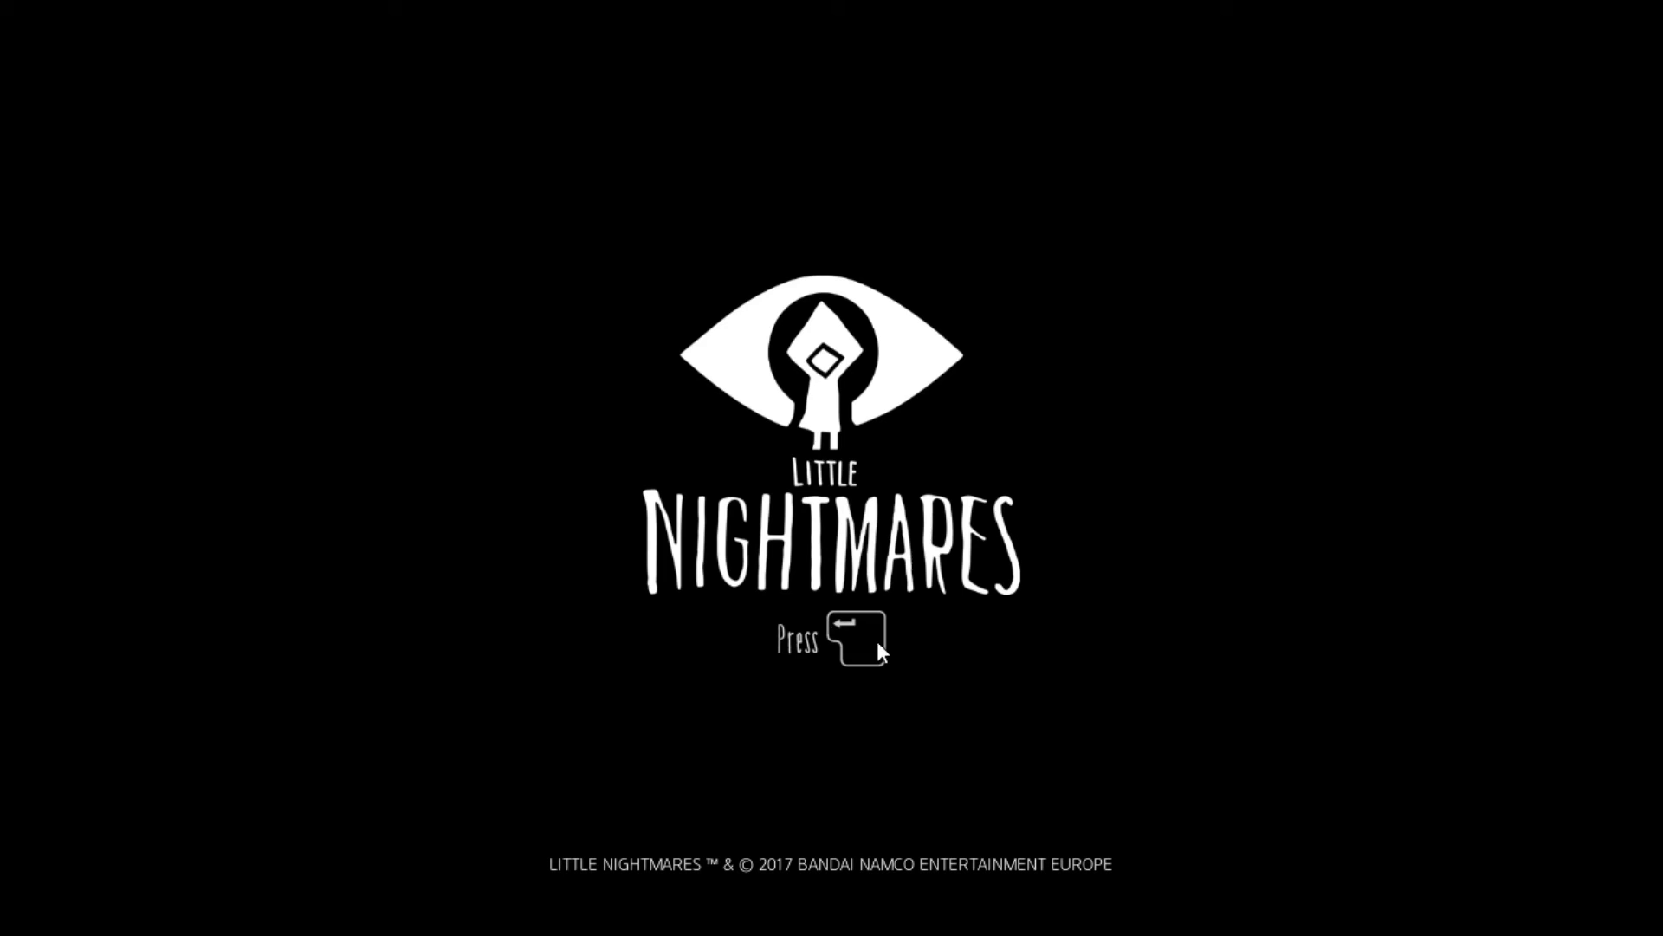
click(879, 645)
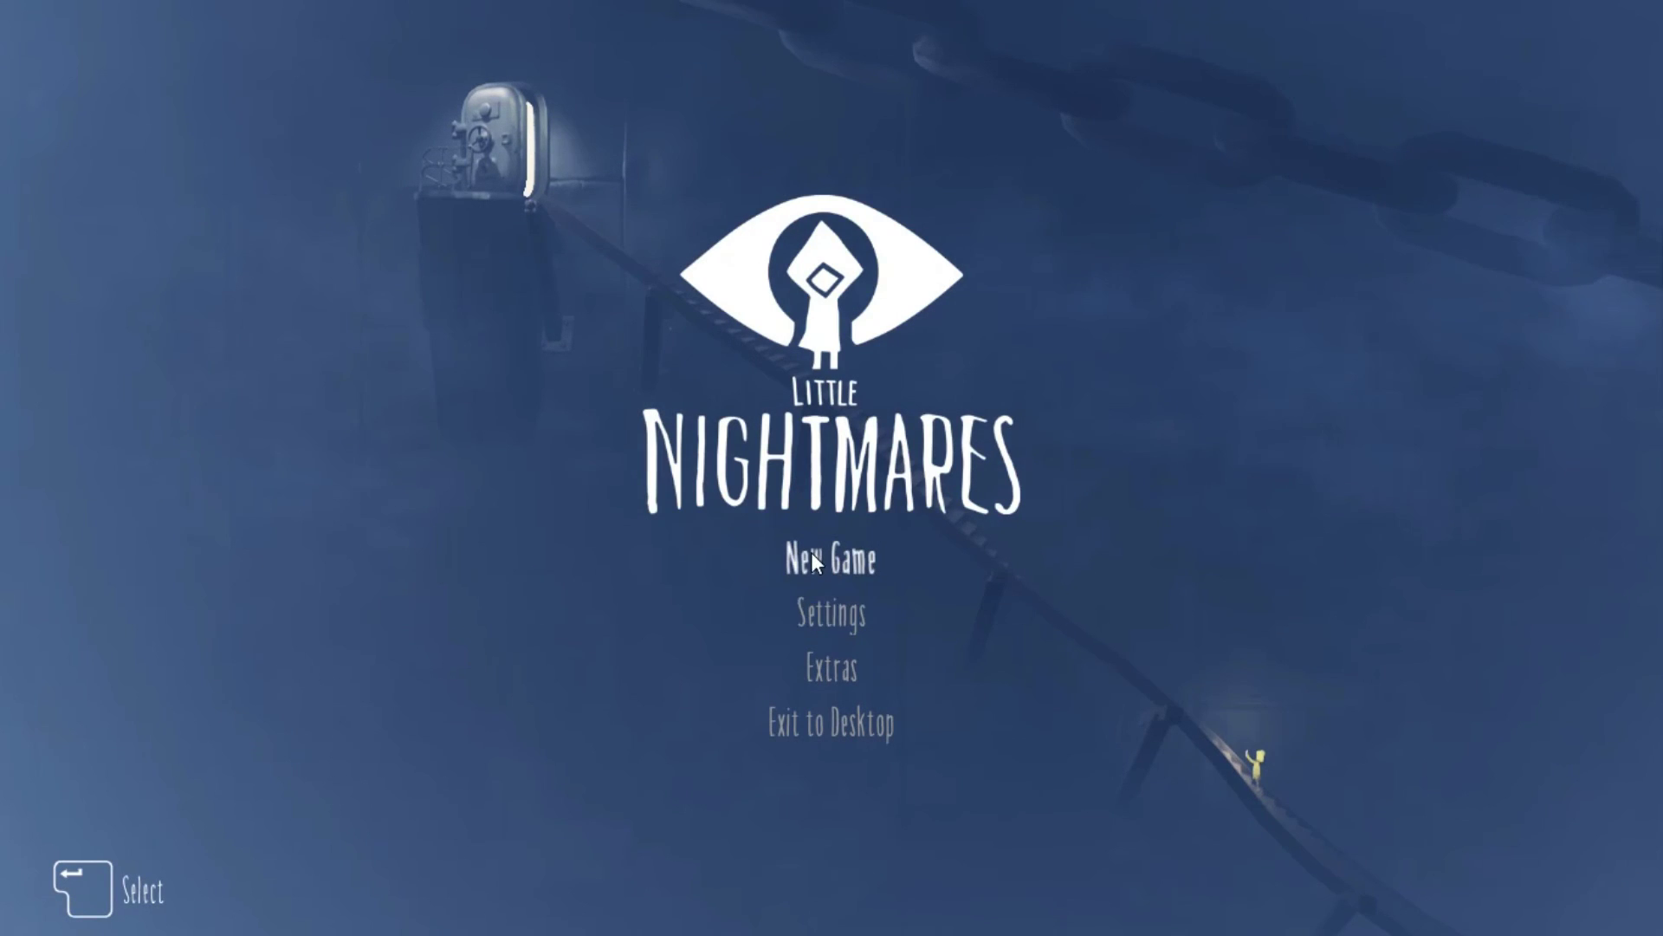
click(813, 555)
click(825, 414)
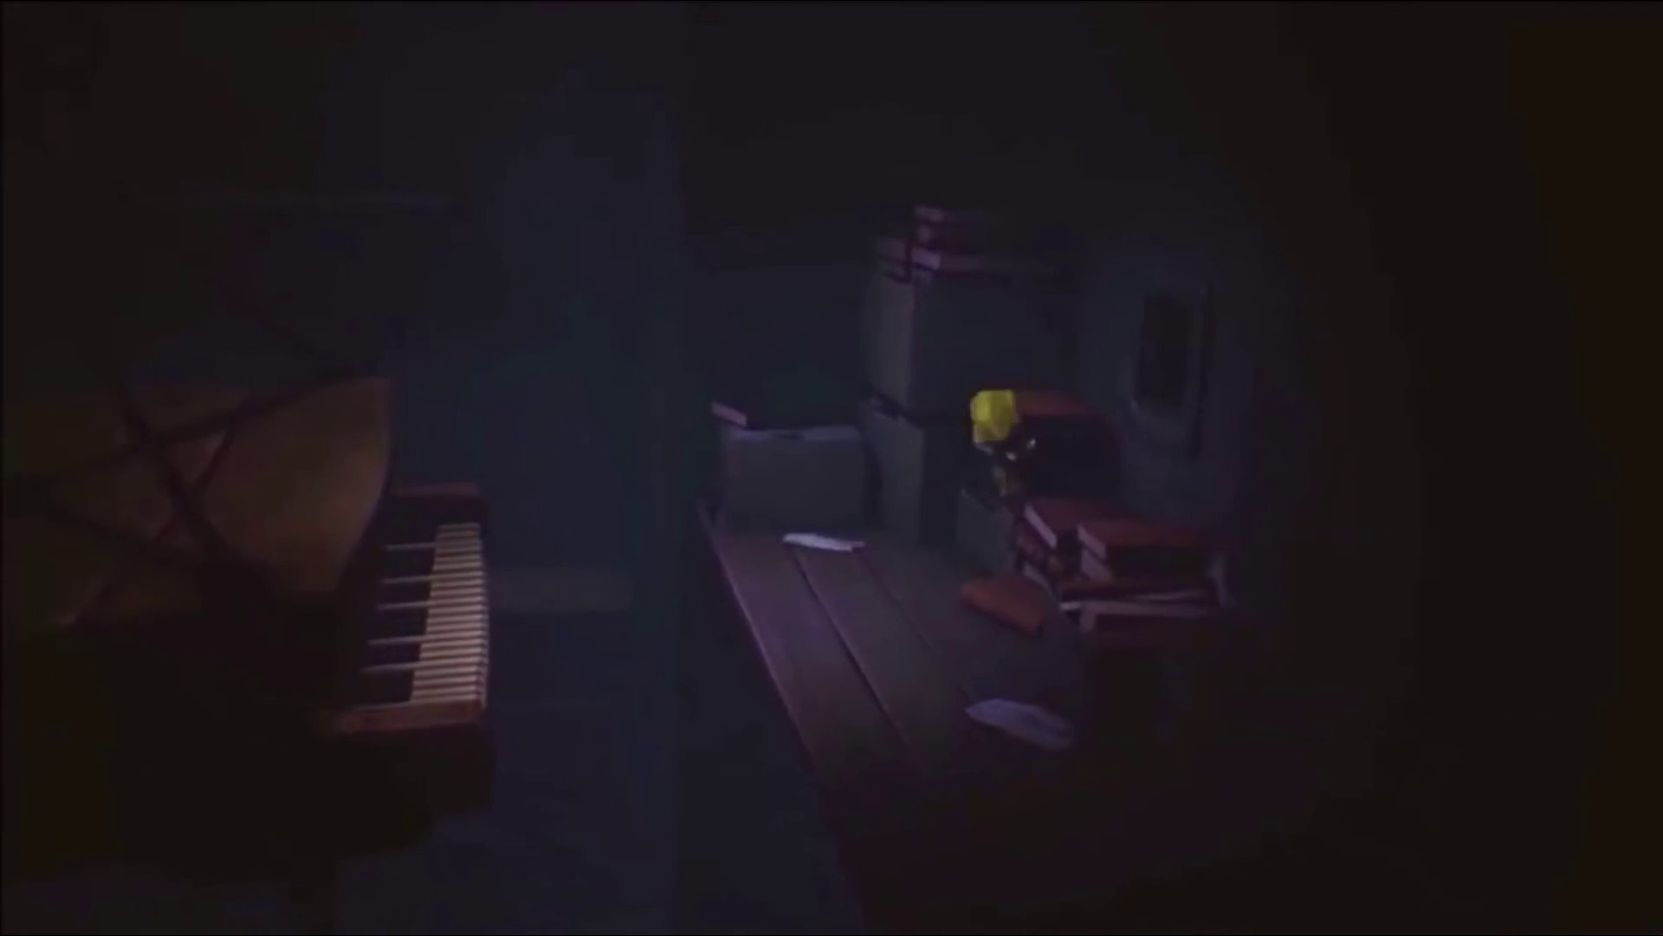